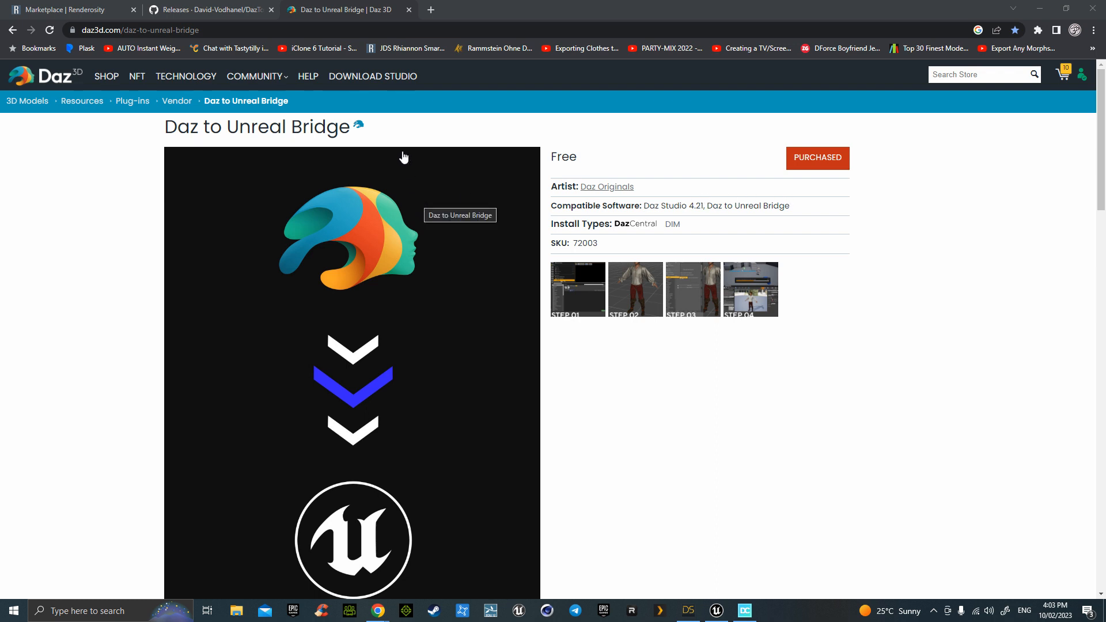
Switch to DazCentral, review the plugins available for Daz Studio, and return to the dashboard
click(745, 612)
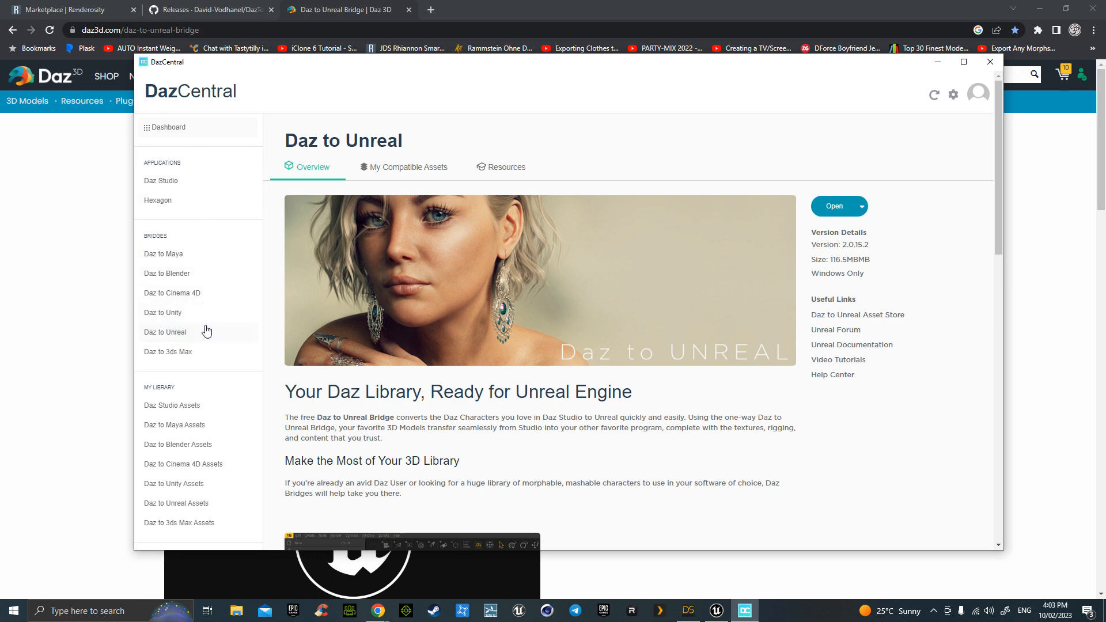
click(192, 180)
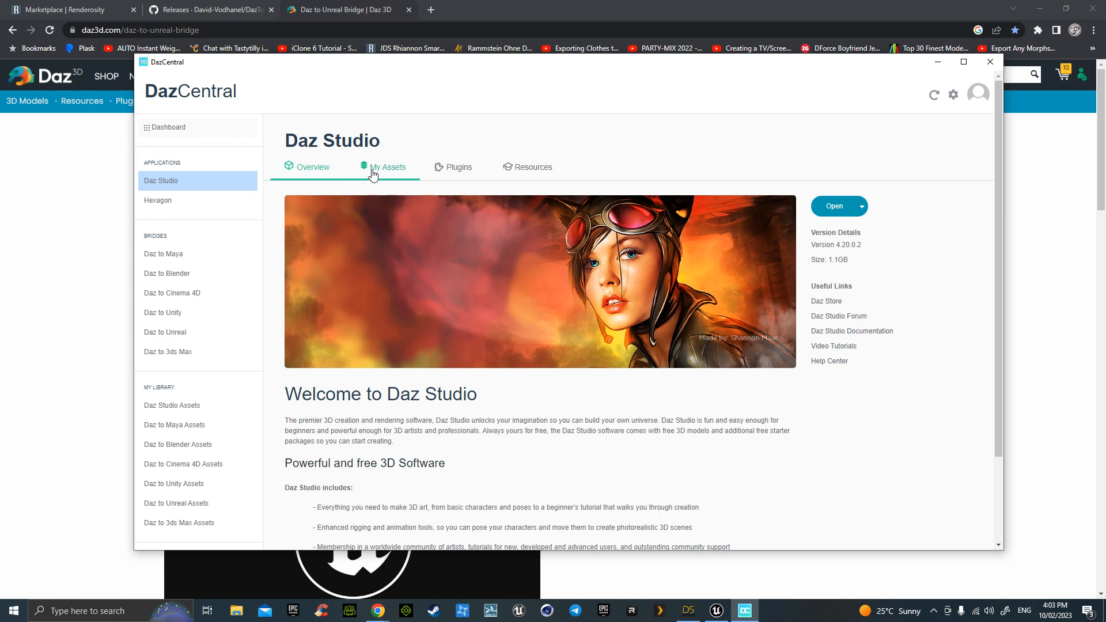
click(461, 169)
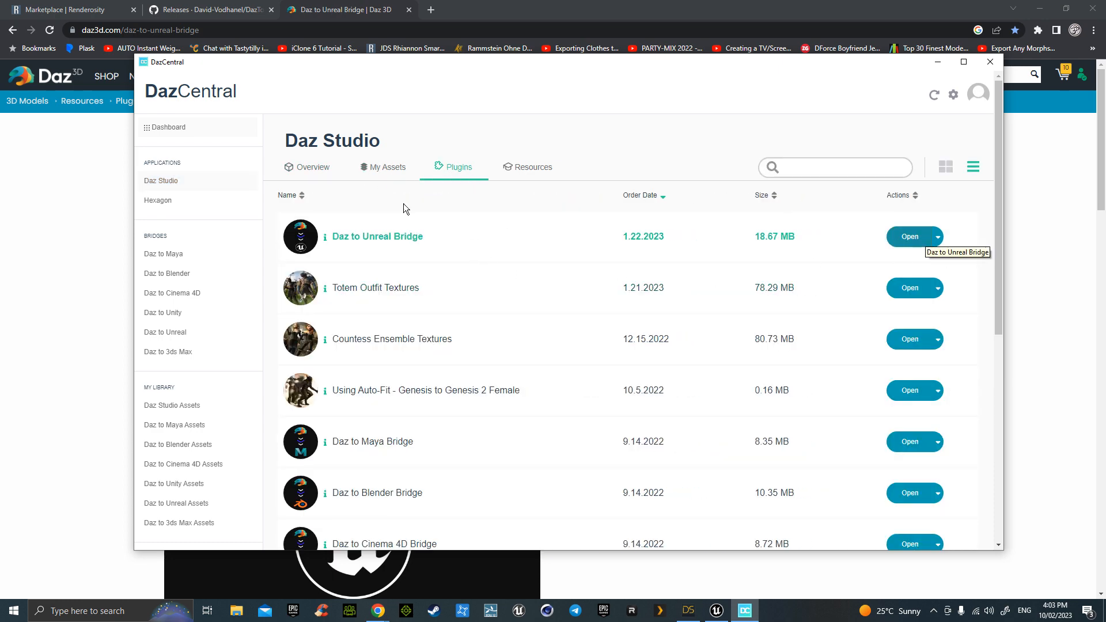
click(178, 127)
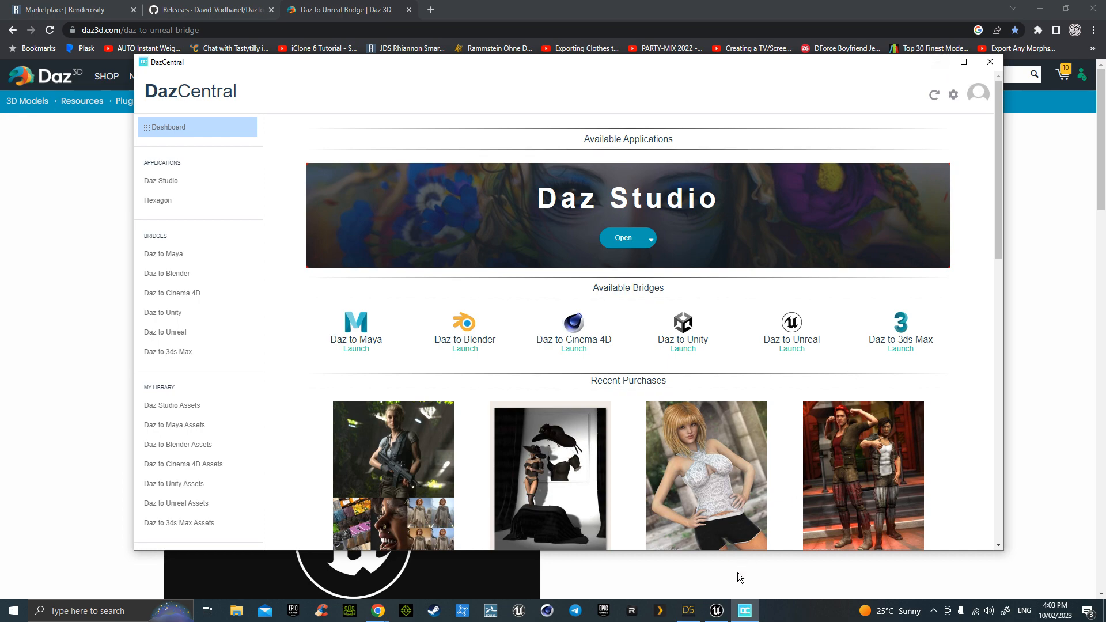
Switch to DAZ Studio and open the Daz To Unreal transfer settings for the Himari figure
click(690, 612)
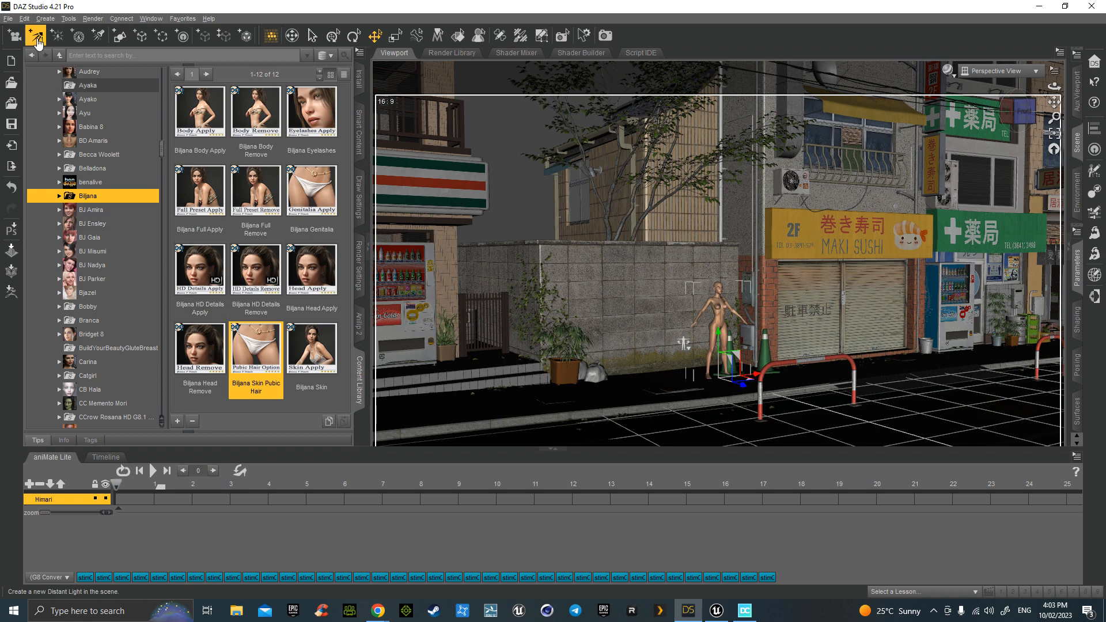
click(9, 19)
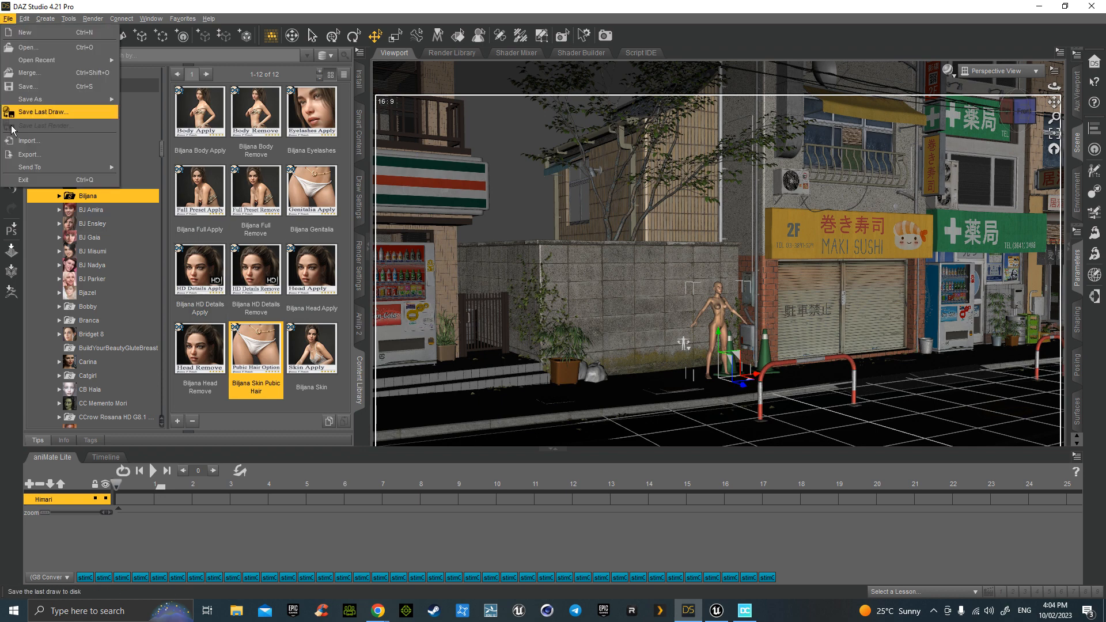
mouse_move(30, 167)
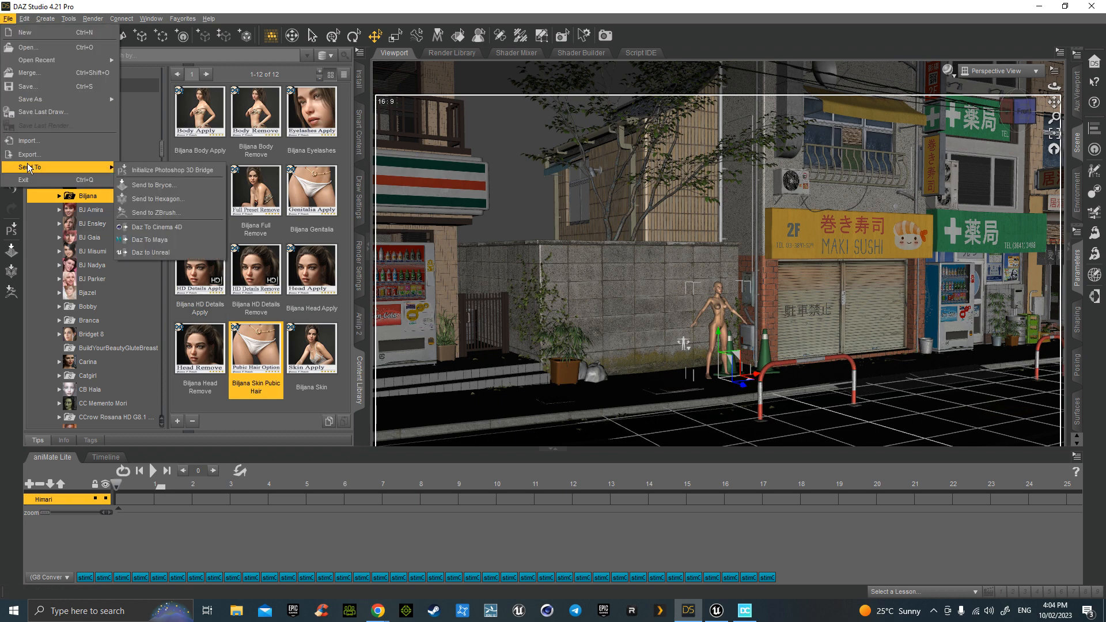
click(156, 254)
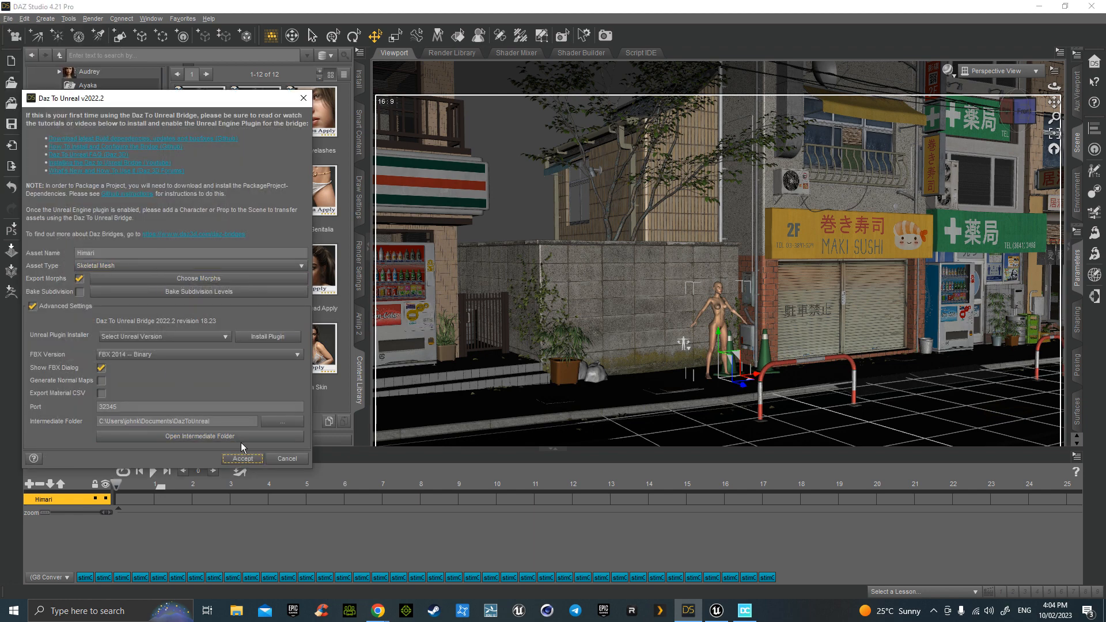
In the Unreal Project Browser, create a Third Person game project named Janan with raytracing enabled
mouse_move(716, 609)
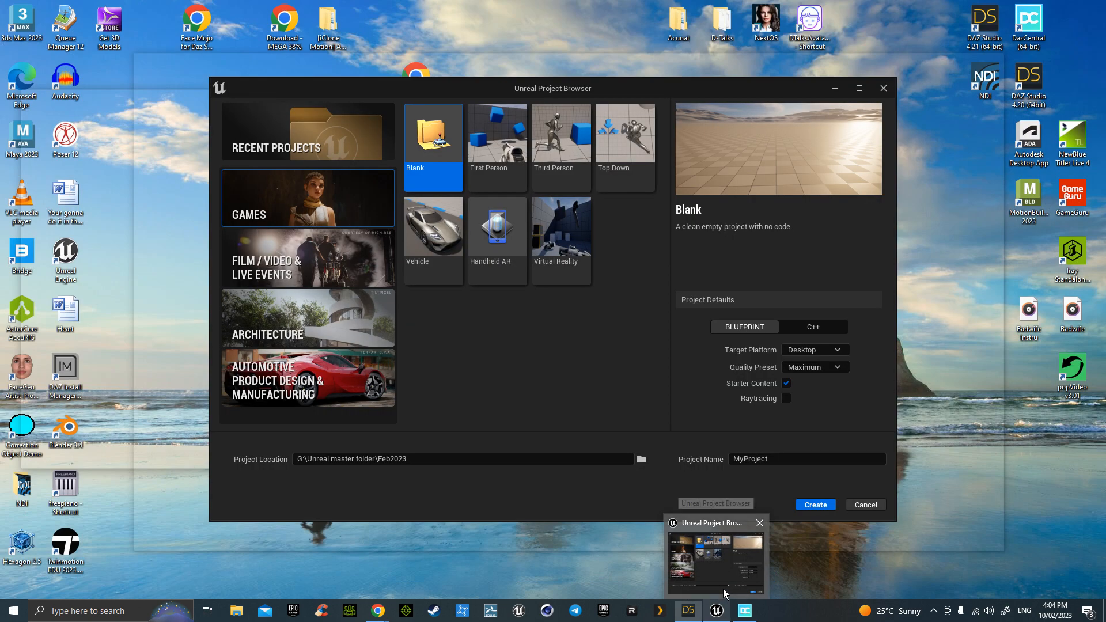
click(721, 582)
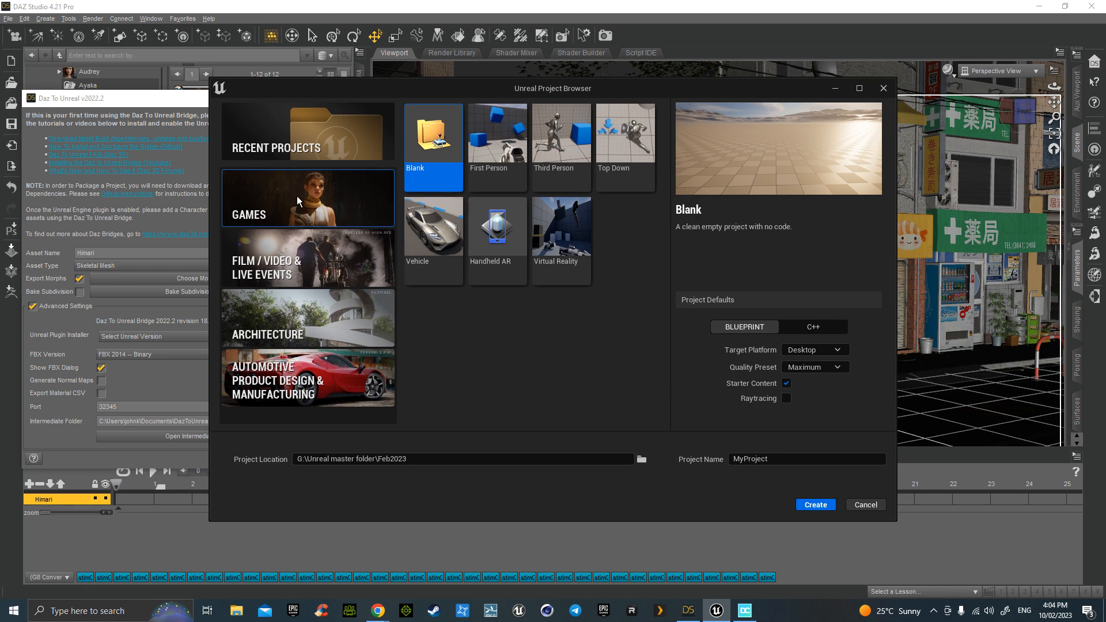
click(552, 158)
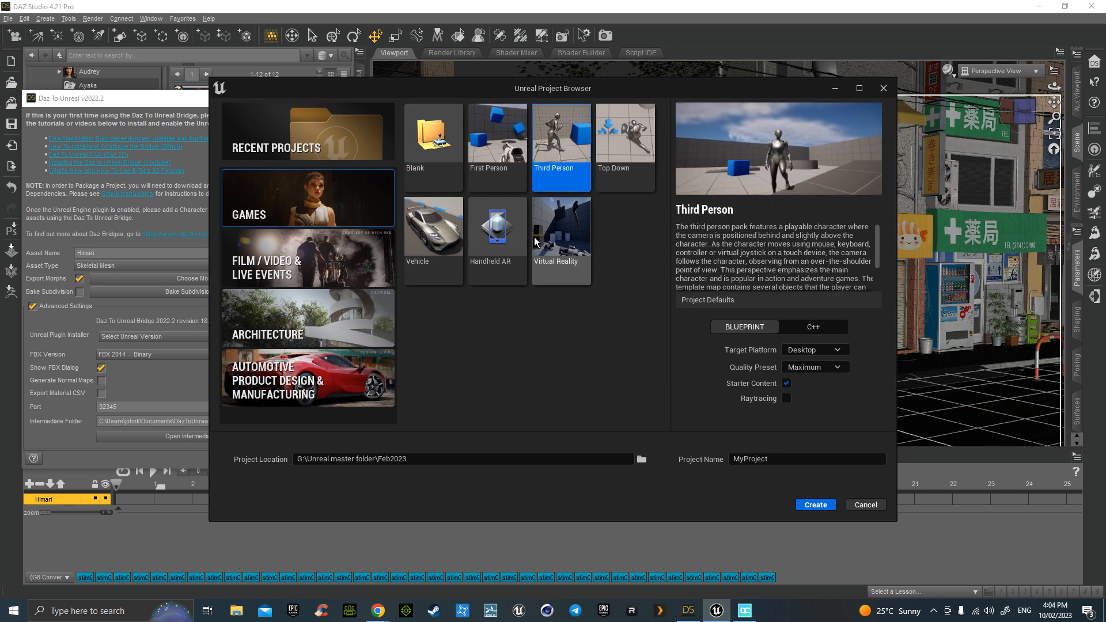
double_click(778, 459)
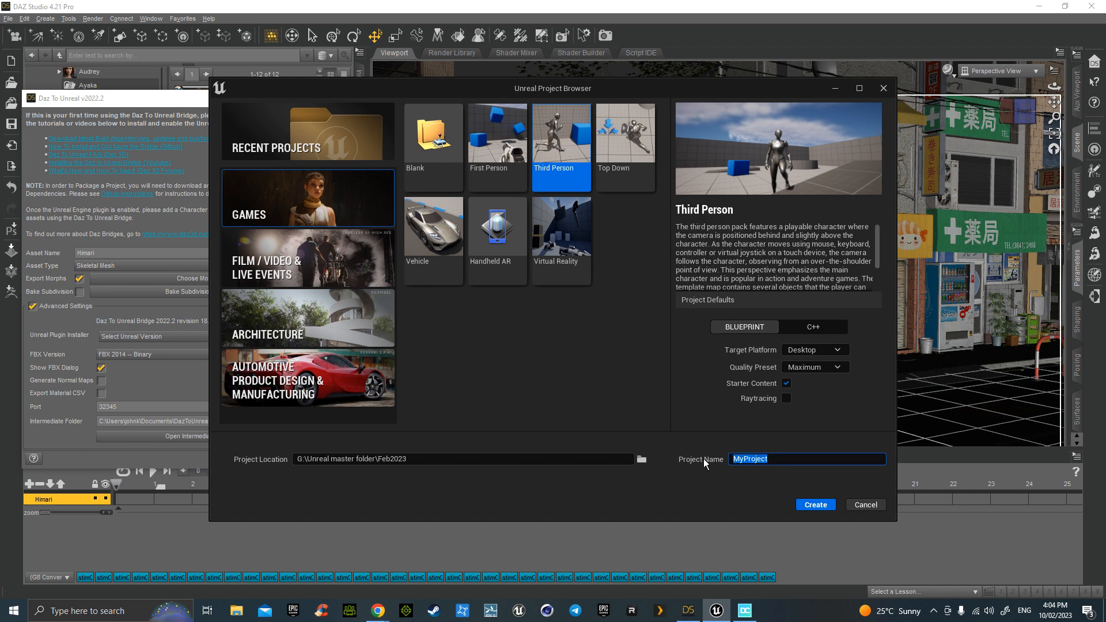
text(Janan)
click(786, 397)
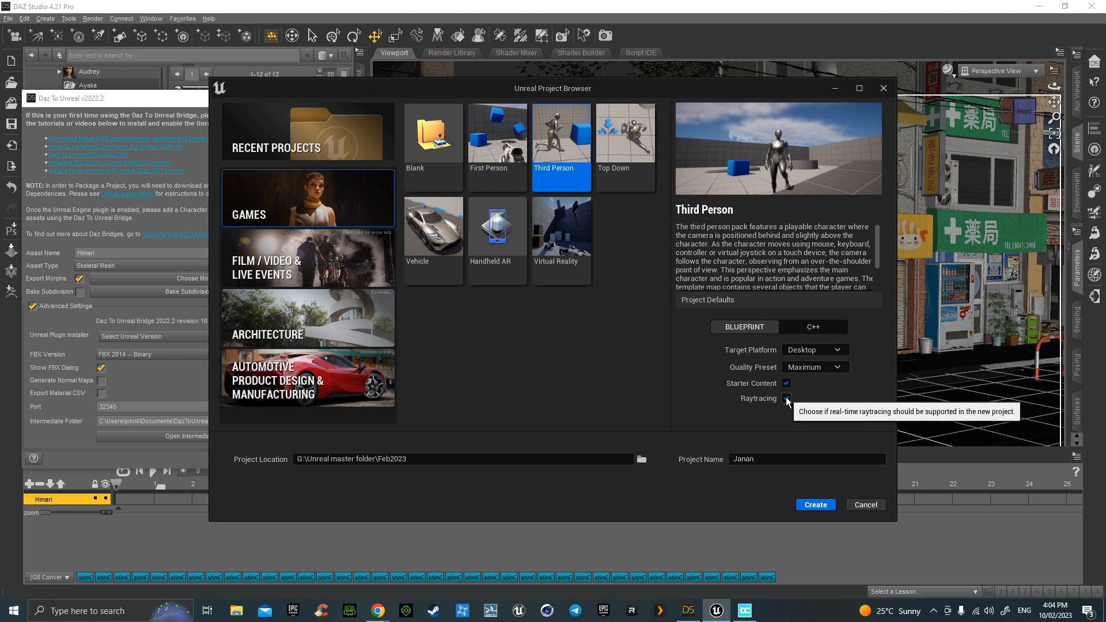
click(819, 507)
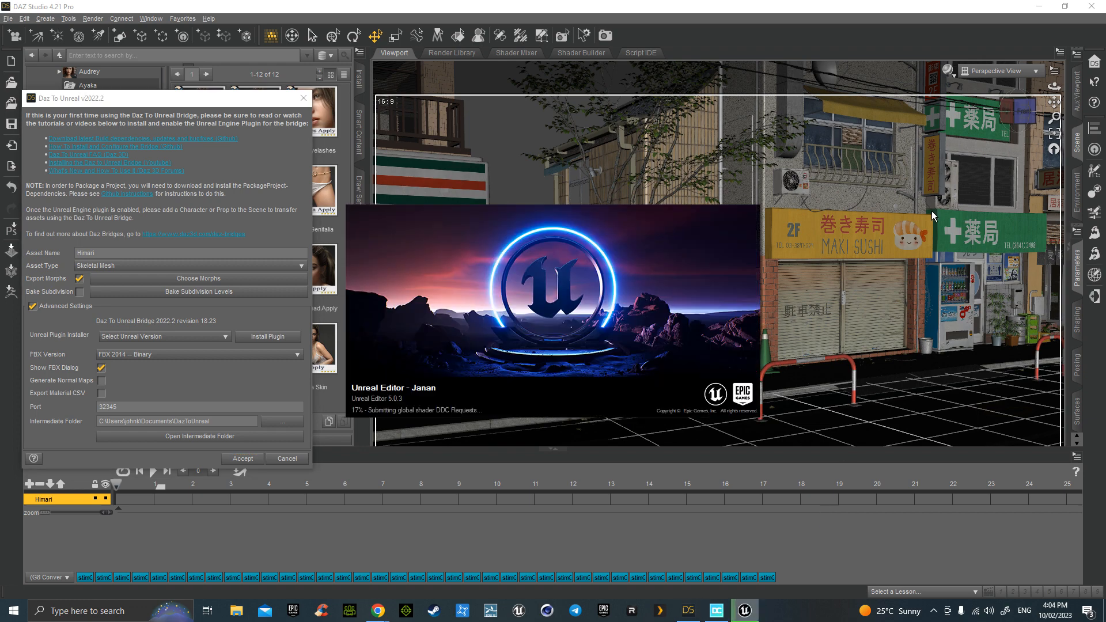
Cancel the Daz To Unreal dialog in DAZ Studio and close DazCentral
click(296, 458)
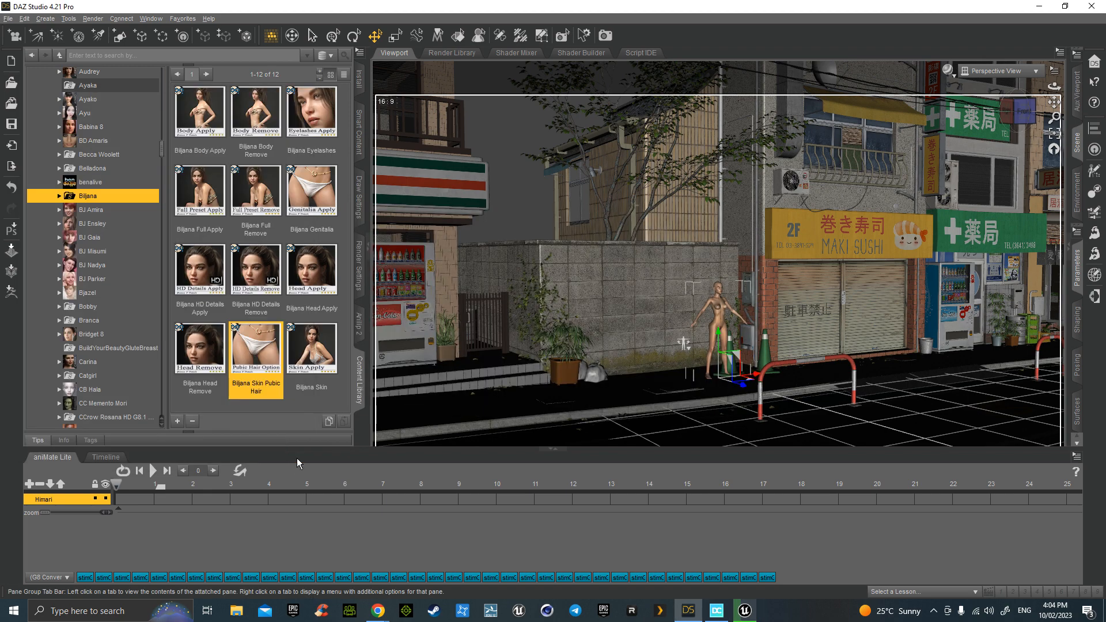
click(745, 611)
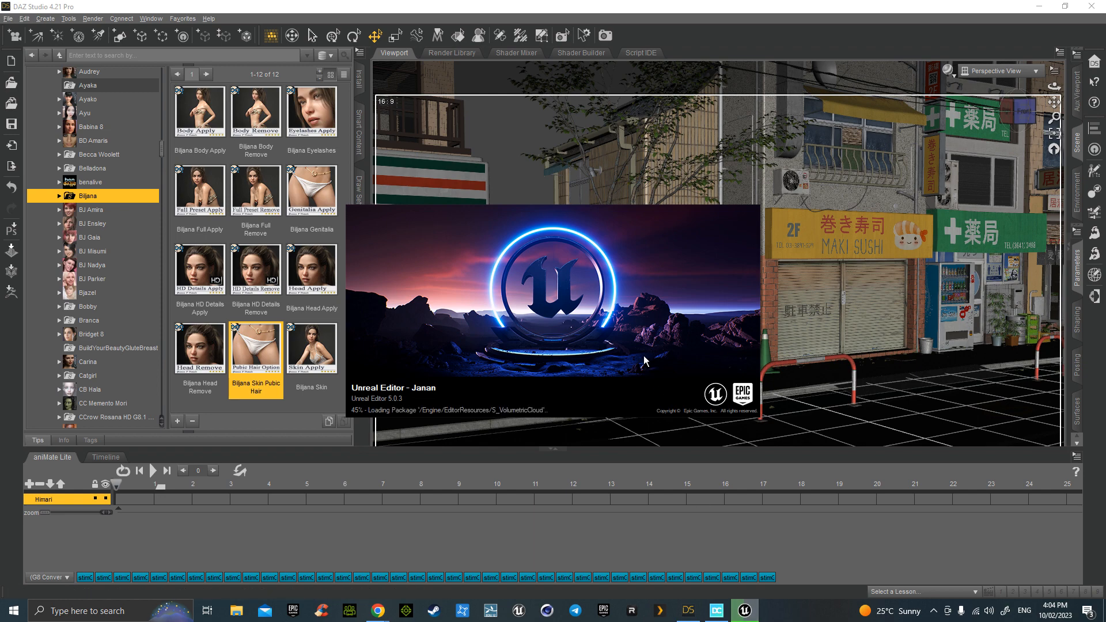
click(716, 611)
click(990, 61)
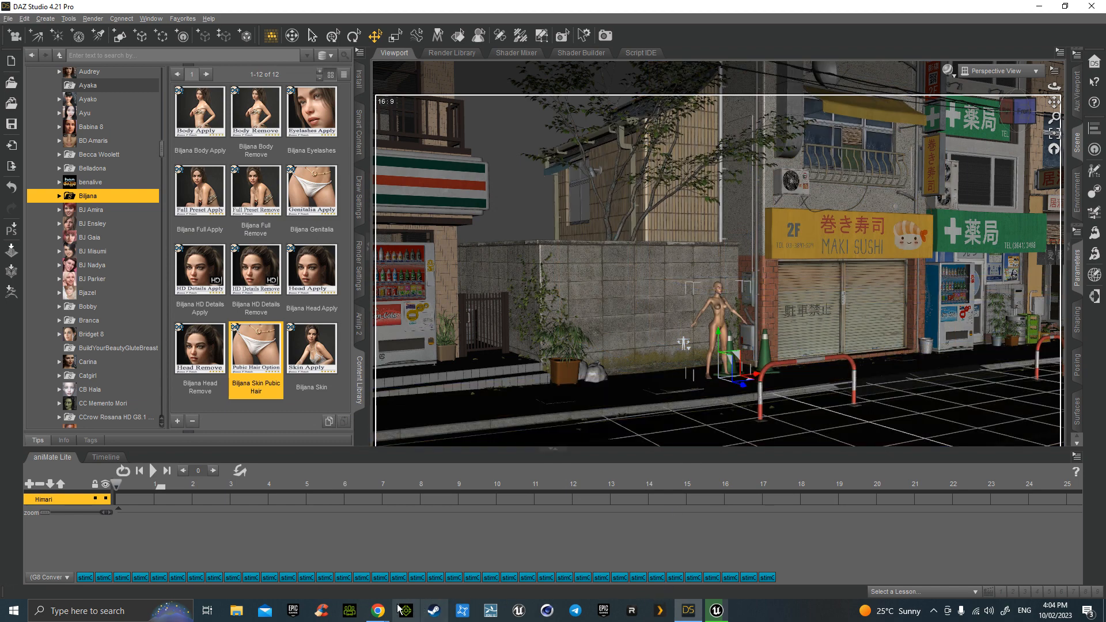
Switch to Chrome, close the Daz to Unreal Bridge store page, and show the DazToRuntime releases page on GitHub
mouse_move(378, 610)
click(400, 576)
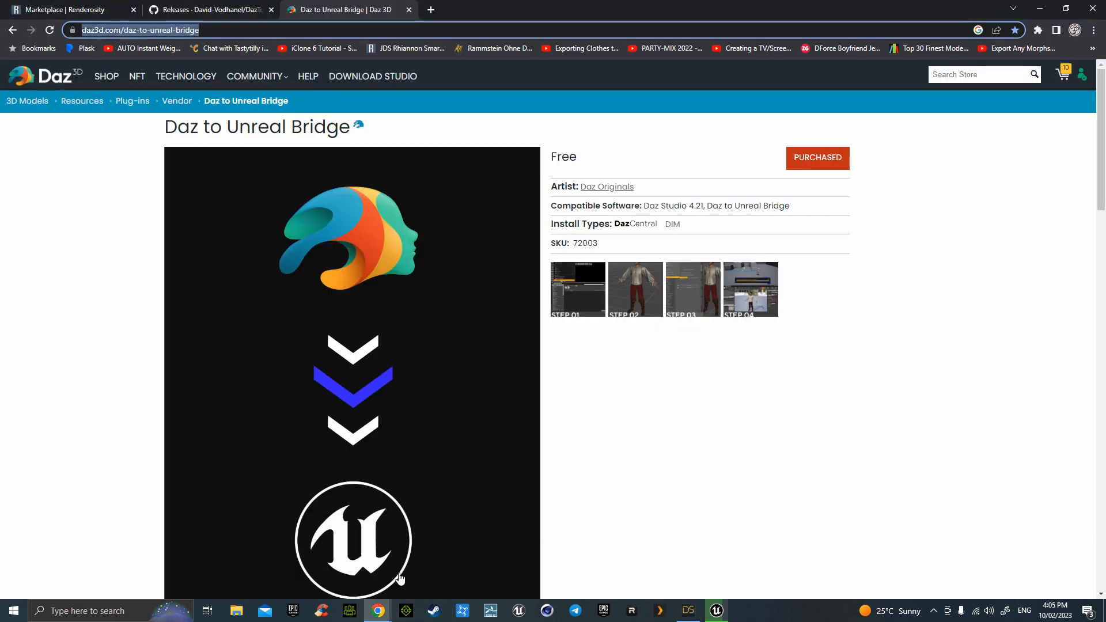
mouse_move(287, 89)
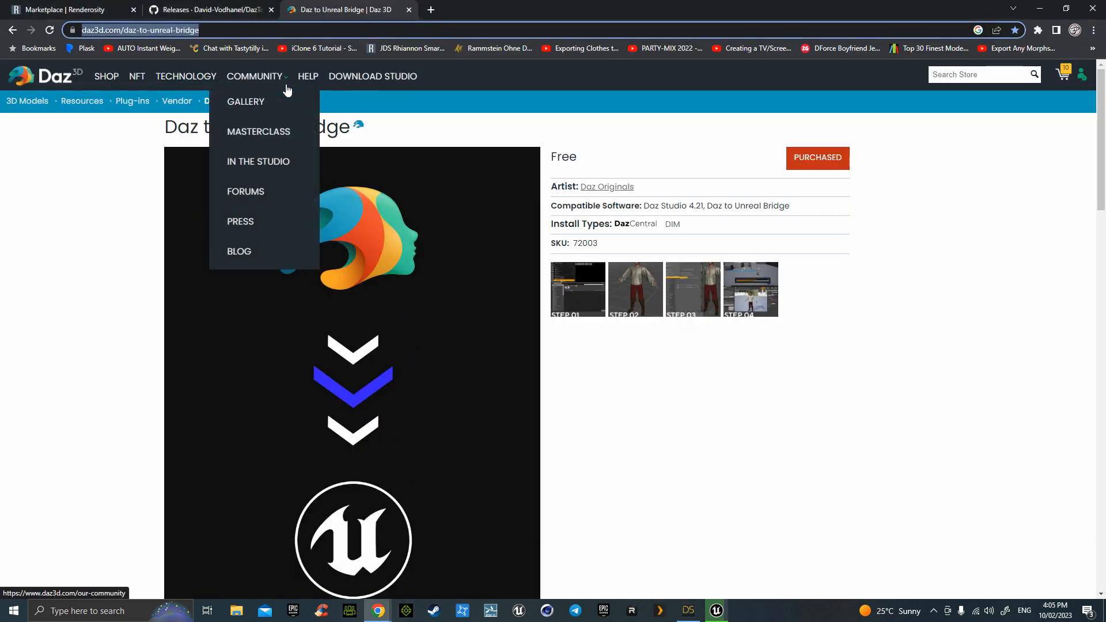
click(408, 10)
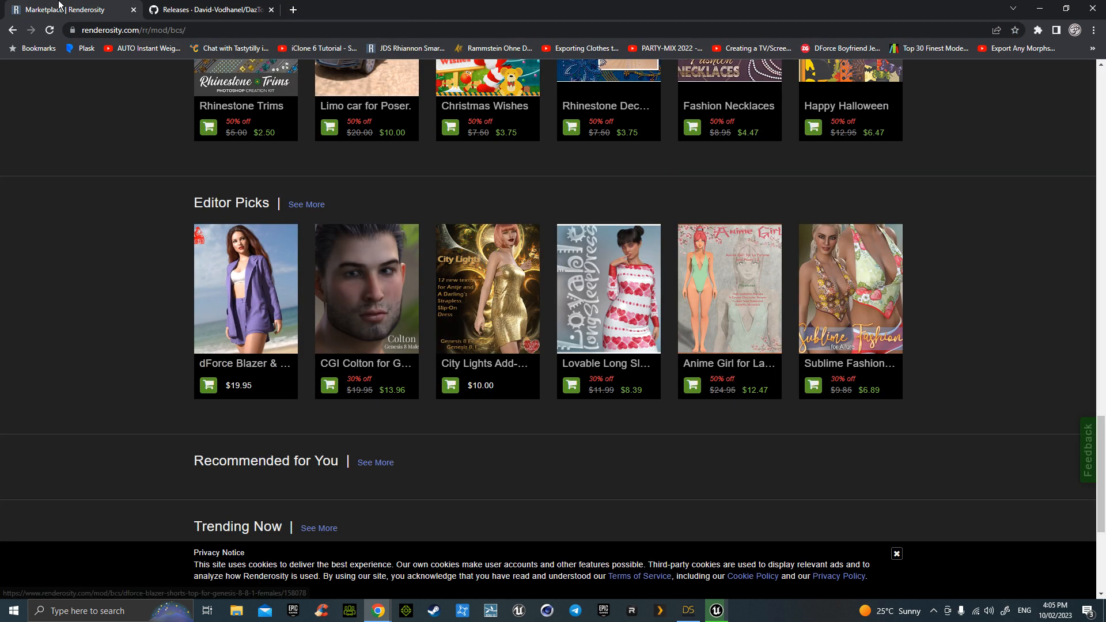
click(208, 9)
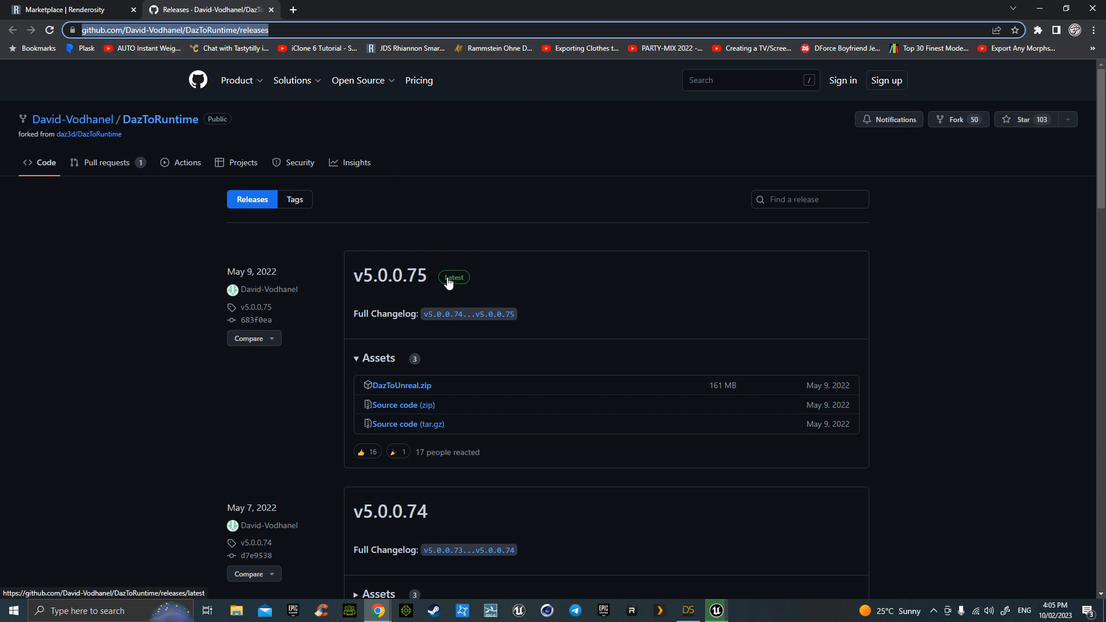
click(574, 306)
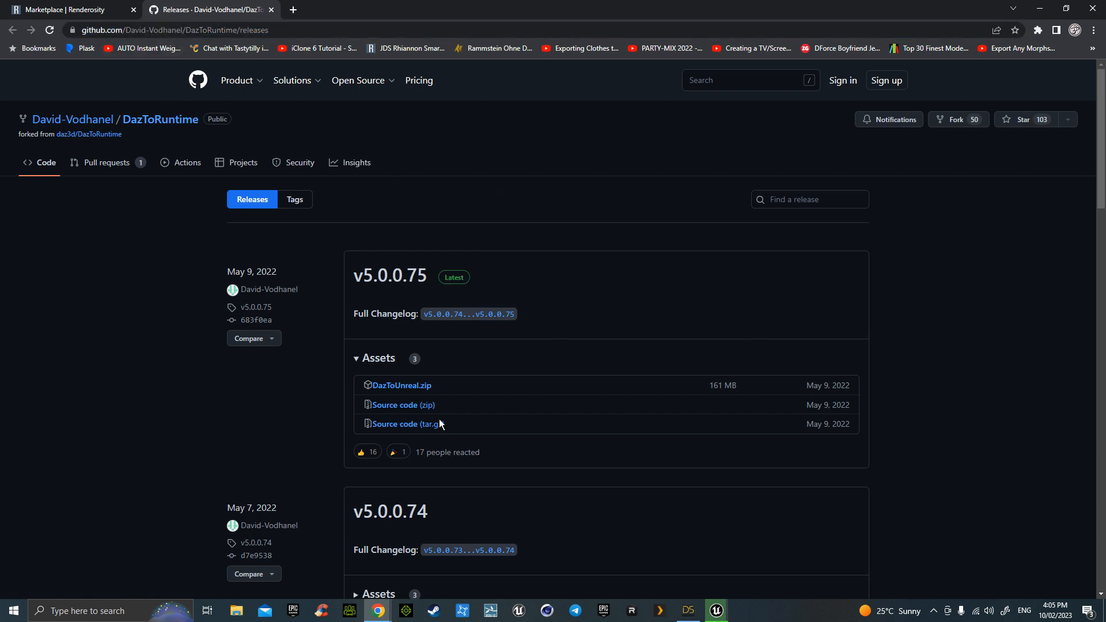
Try to download DazToUnreal.zip from release v5.0.0.75 into the Downloads folder
click(413, 391)
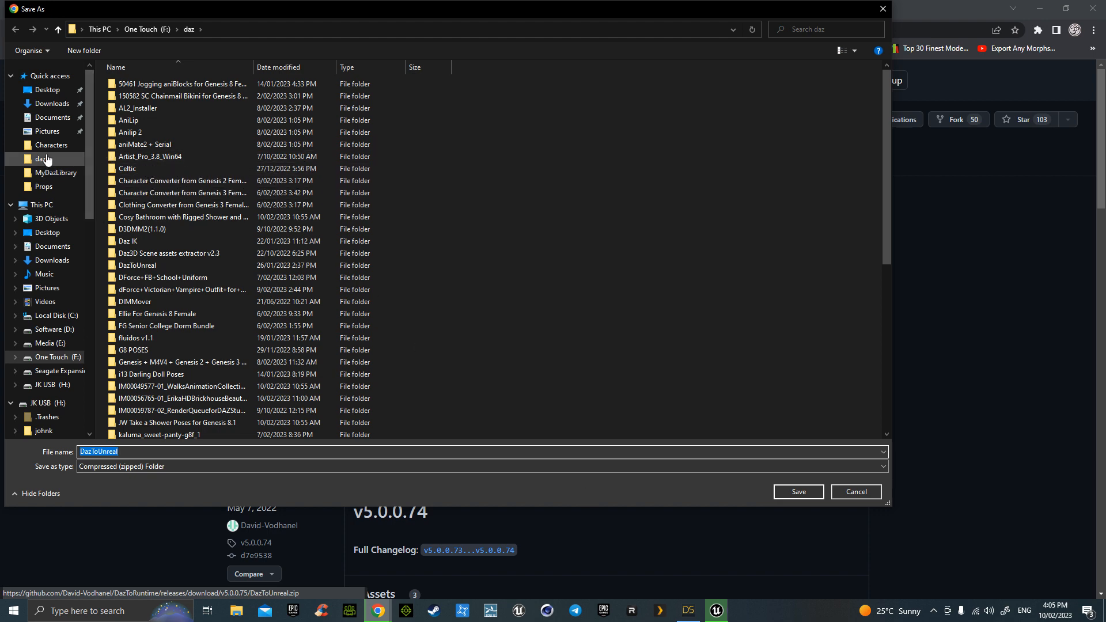
click(51, 103)
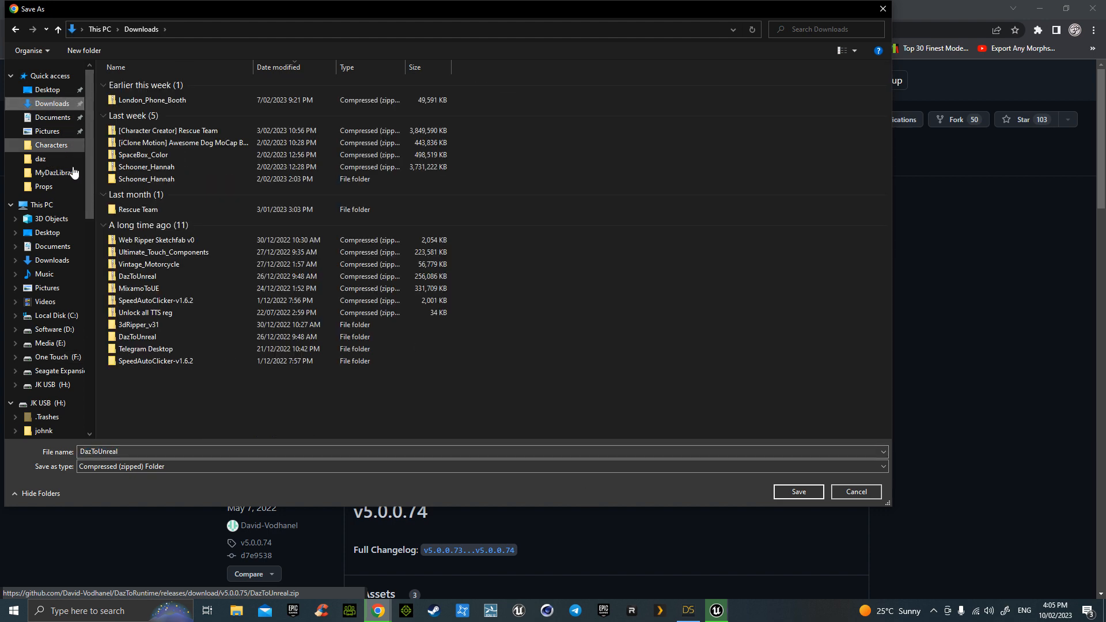
click(790, 495)
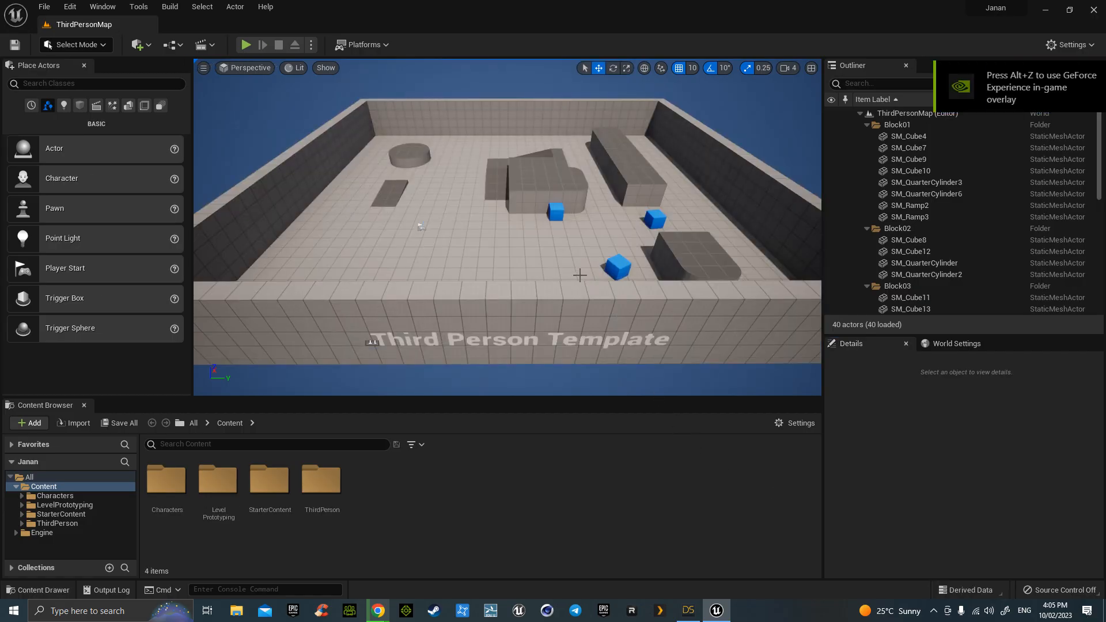
Enable the installed DazToUnreal plugin for the Janan project in Unreal Editor
mouse_move(551, 255)
right_down()
mouse_move(542, 208)
mouse_move(548, 253)
mouse_move(533, 252)
mouse_move(543, 246)
mouse_move(551, 259)
right_up()
key(w)
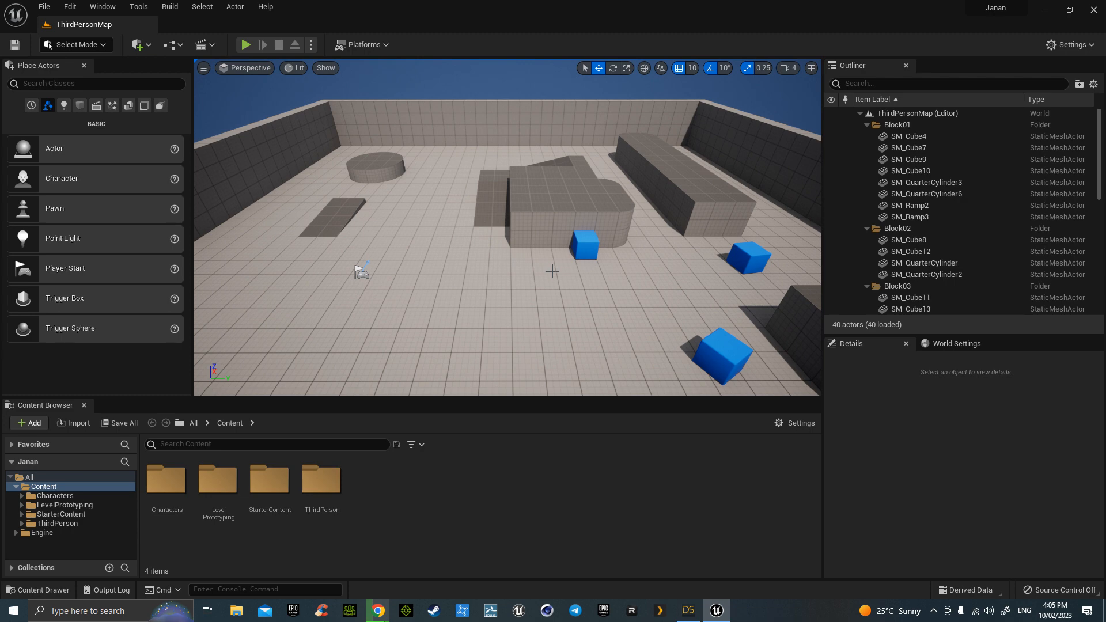
click(1087, 48)
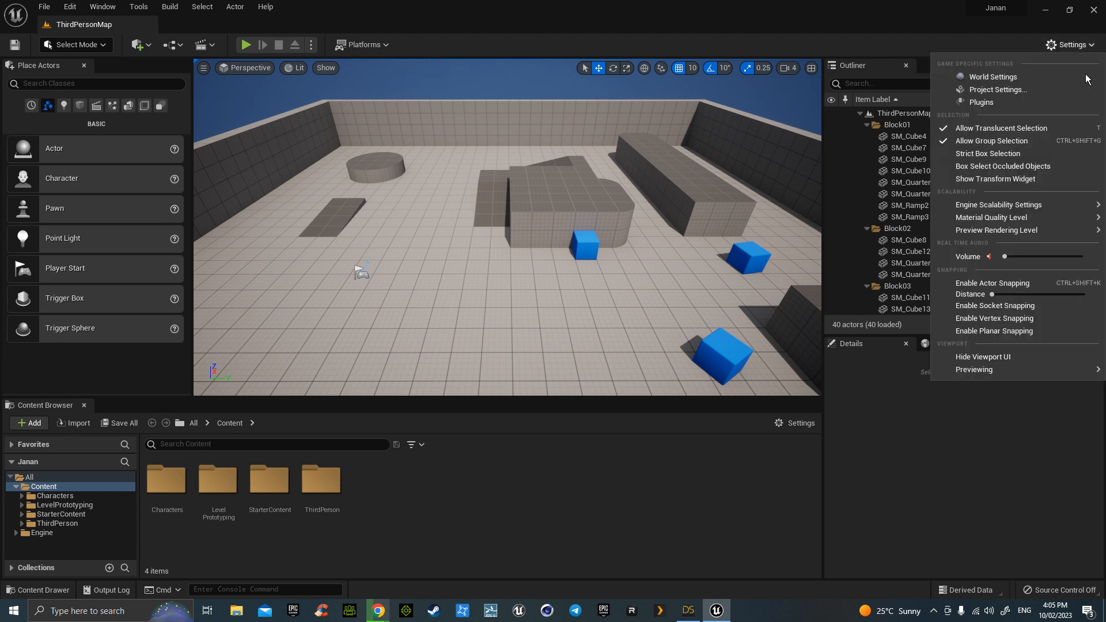
click(1009, 105)
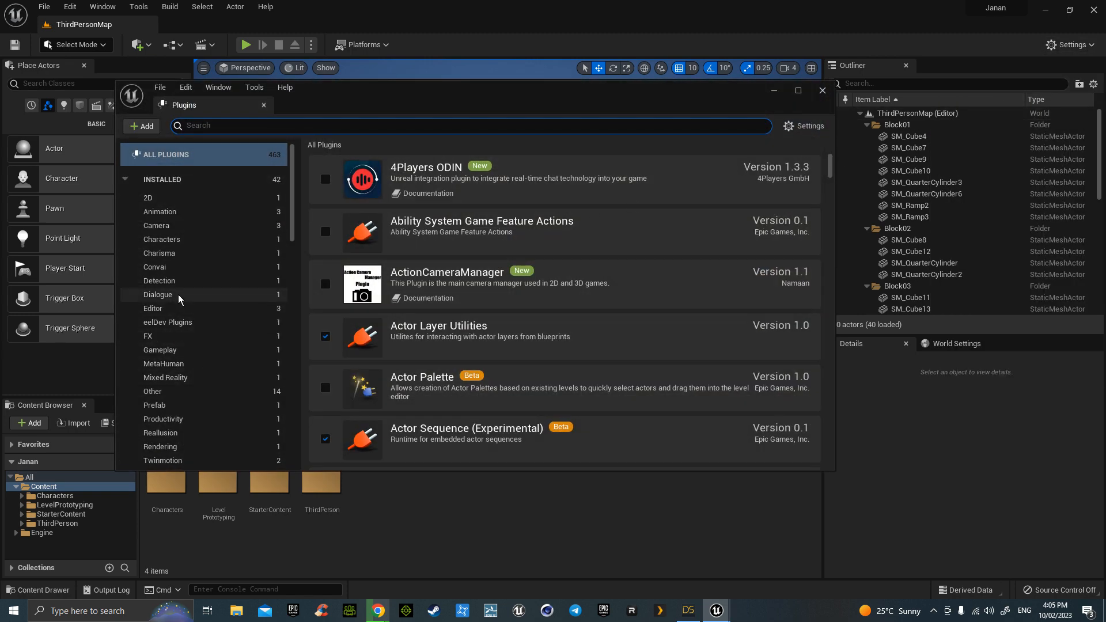
click(180, 388)
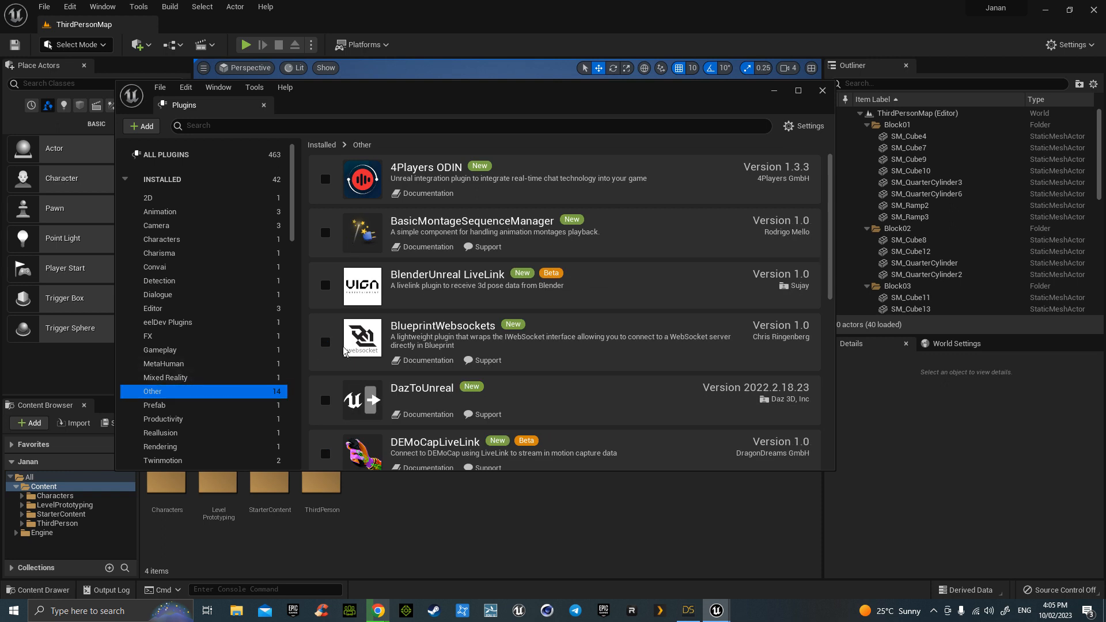
click(326, 401)
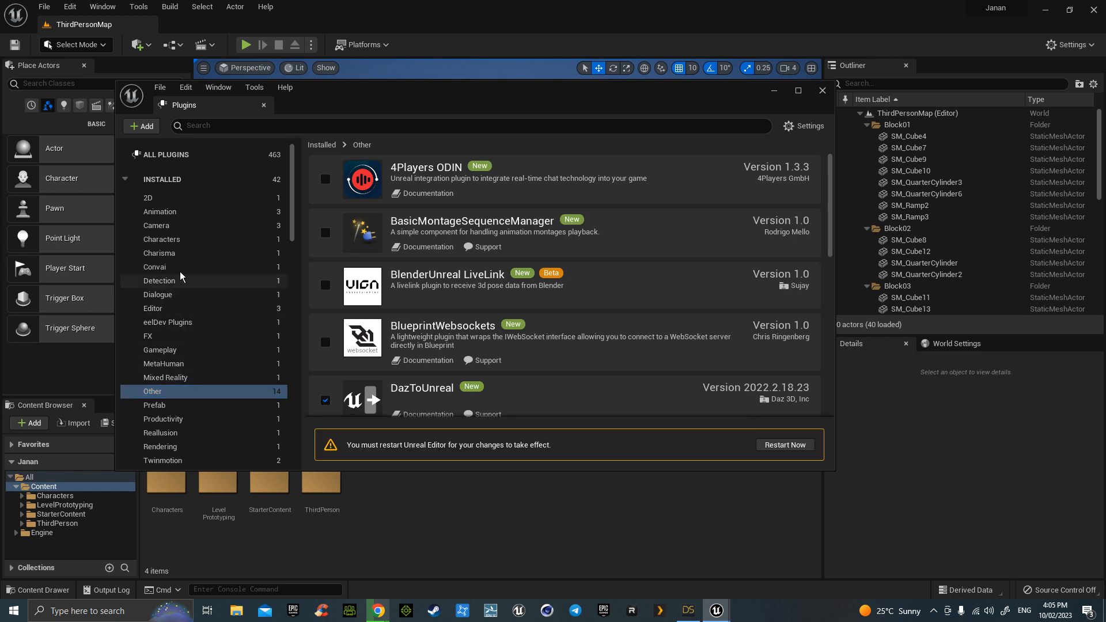
Enable the RestartEditor plugin from the Editor category and restart Unreal Editor to apply the plugin changes
click(177, 295)
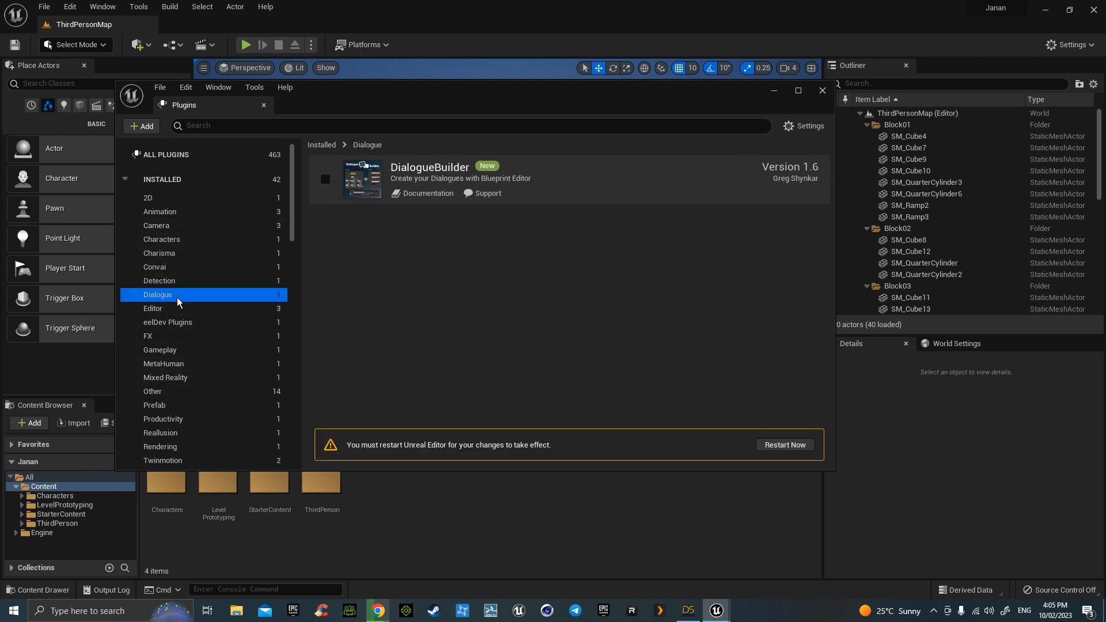
click(178, 308)
click(325, 184)
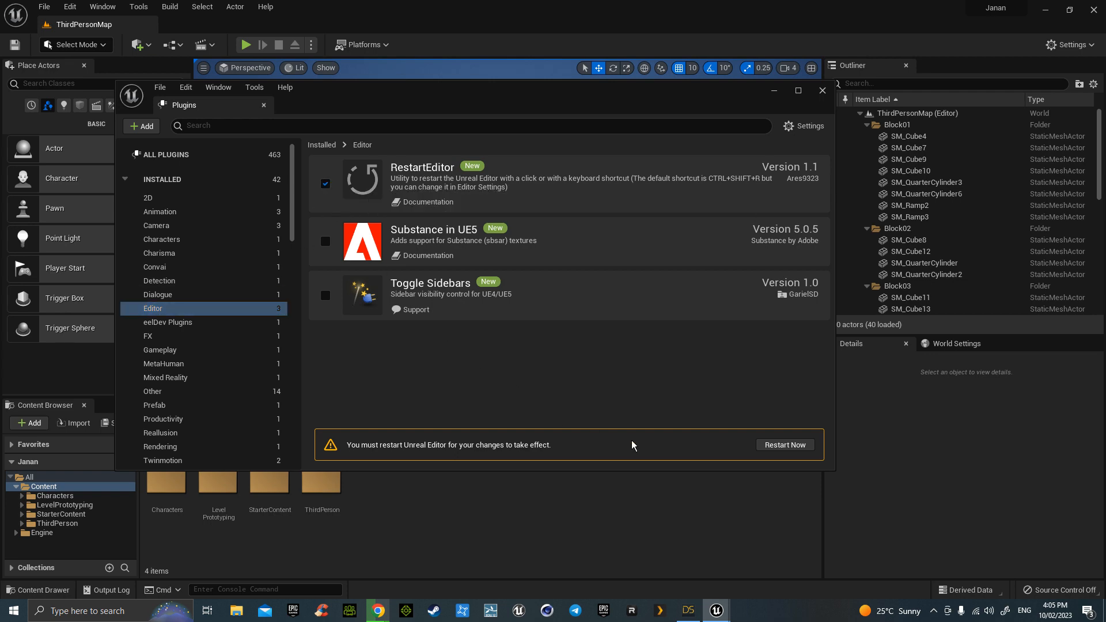
click(786, 445)
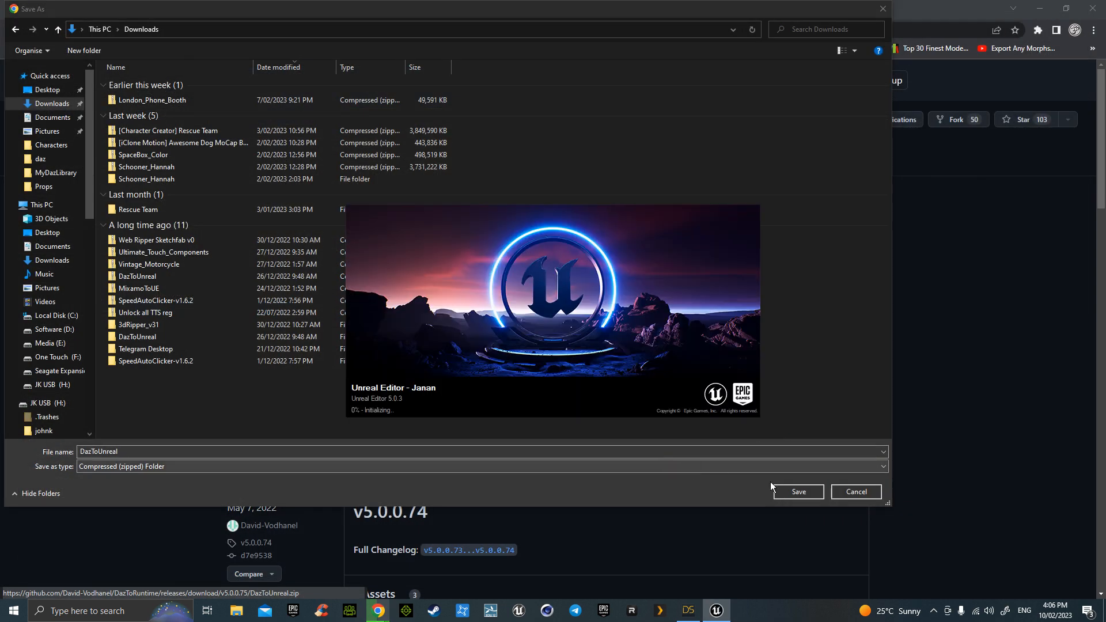
Decline replacing the existing DazToUnreal.zip in Chrome's save dialog and cancel the download
click(798, 492)
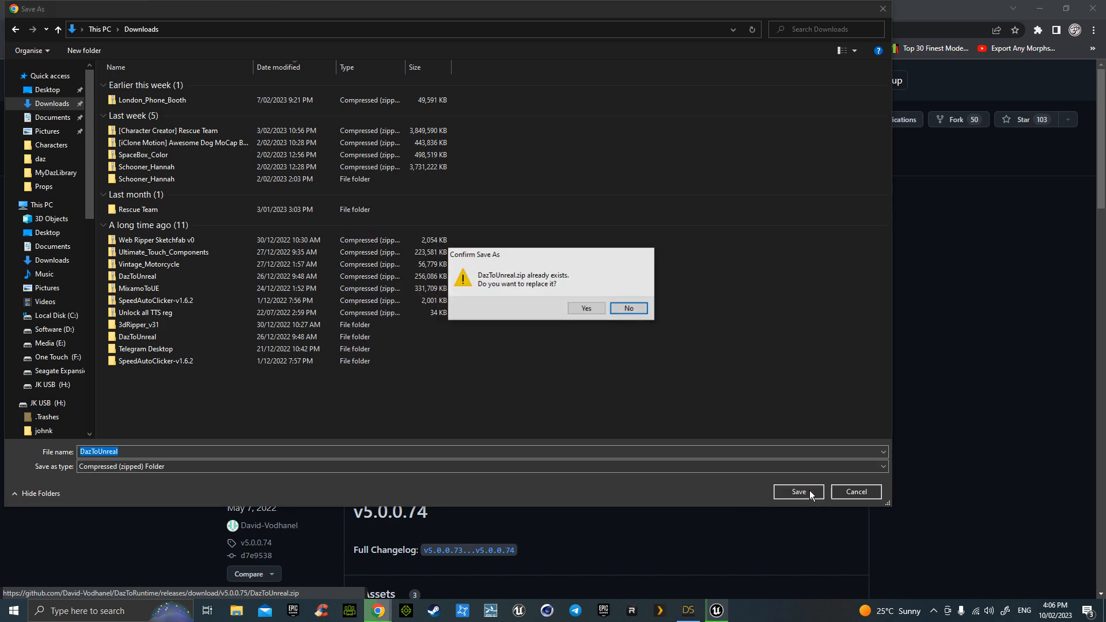
click(615, 308)
click(859, 497)
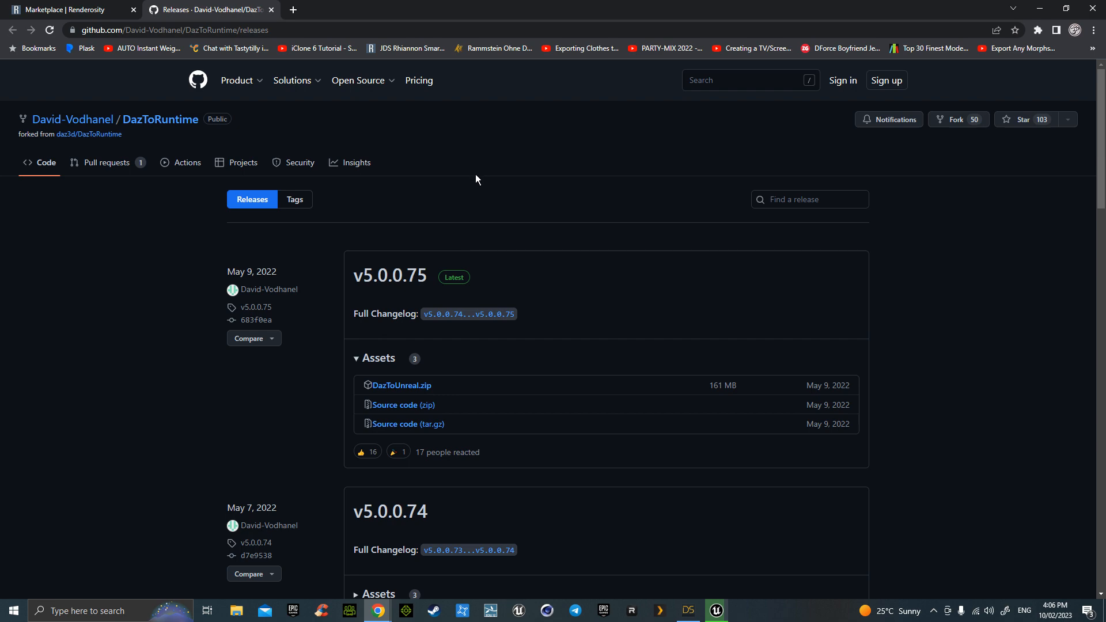
Switch to File Explorer and open the engine's plugin folder at Epic Games\UE_5.0\Engine\Plugins
key(alt+Tab)
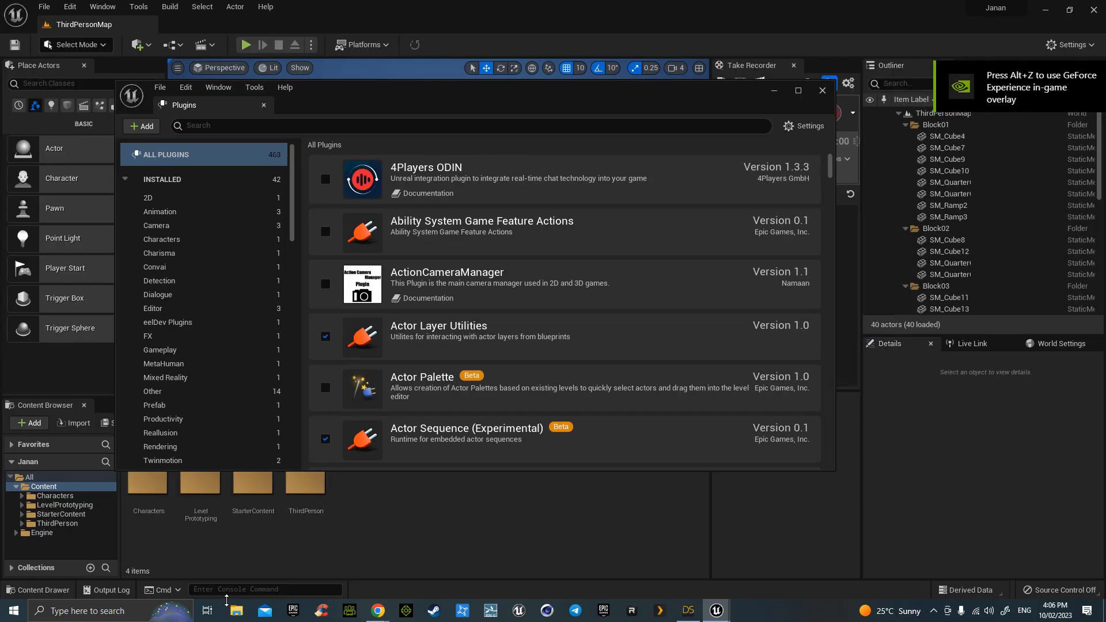
click(234, 605)
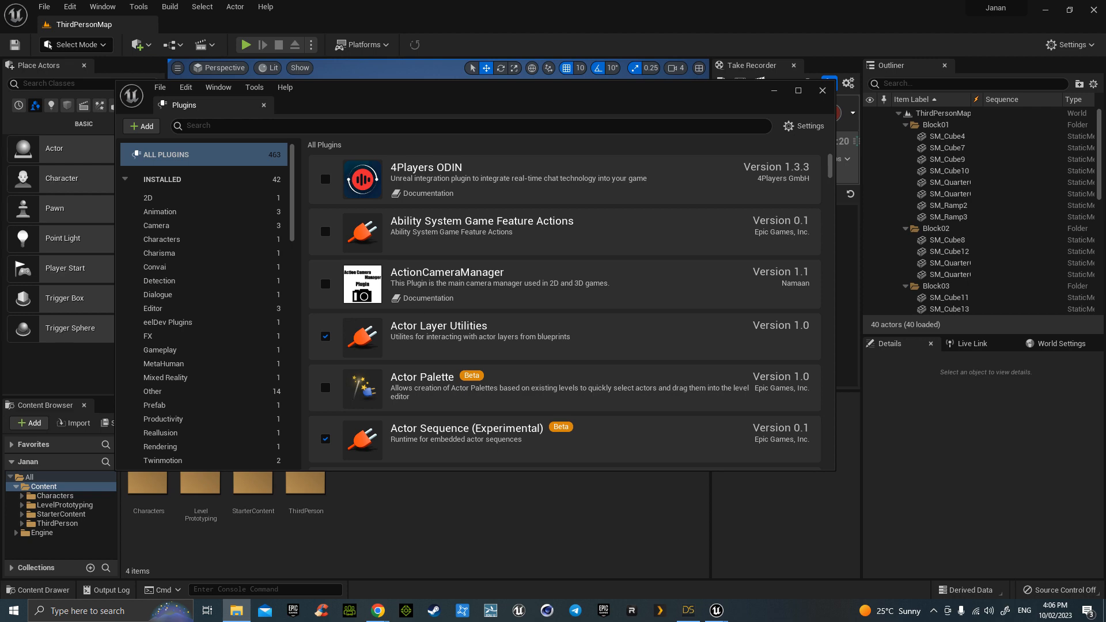
drag(286, 98, 471, 88)
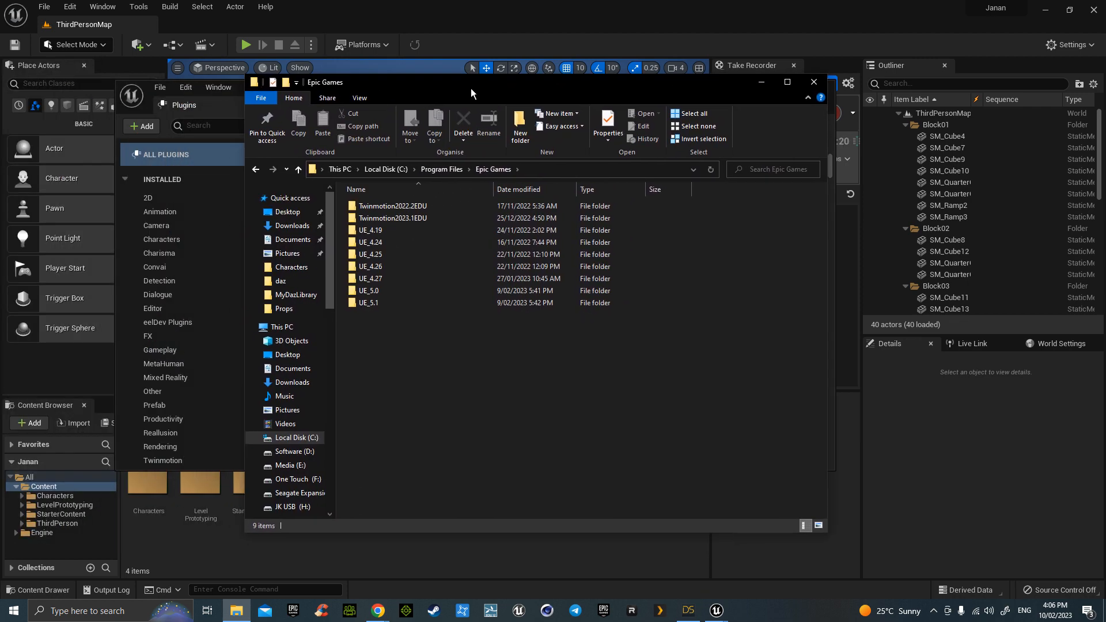
click(378, 292)
double_click(378, 292)
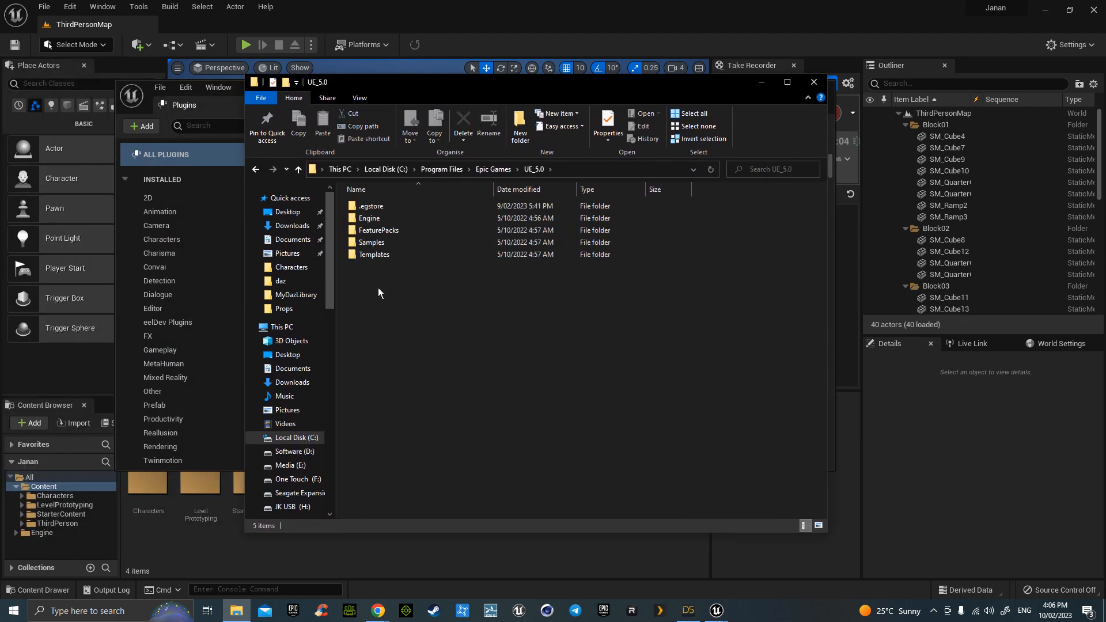
double_click(384, 216)
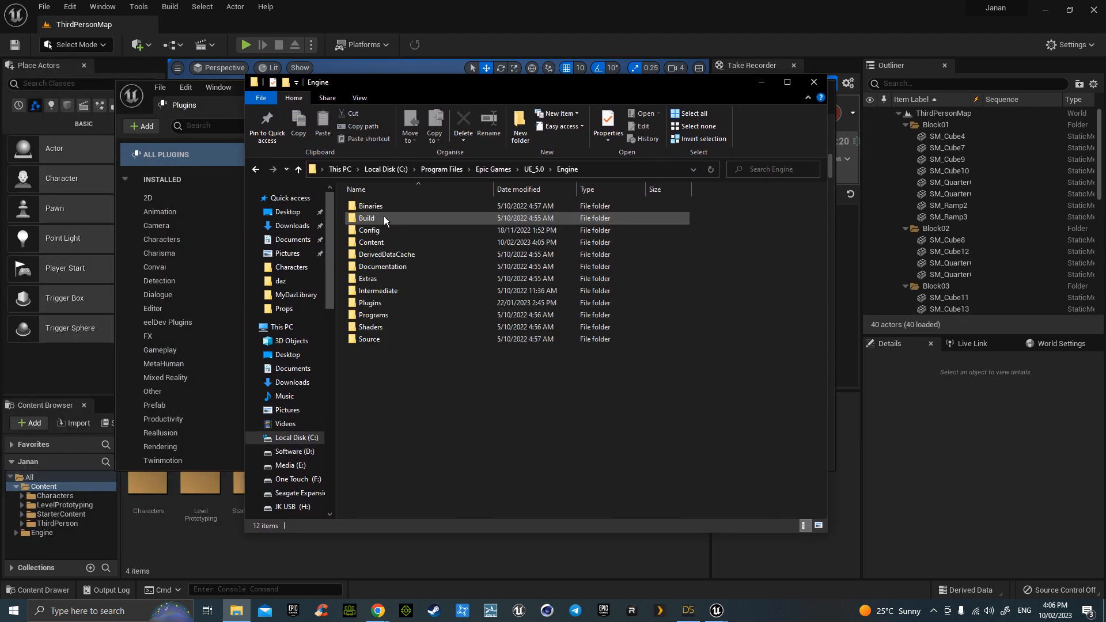
double_click(386, 305)
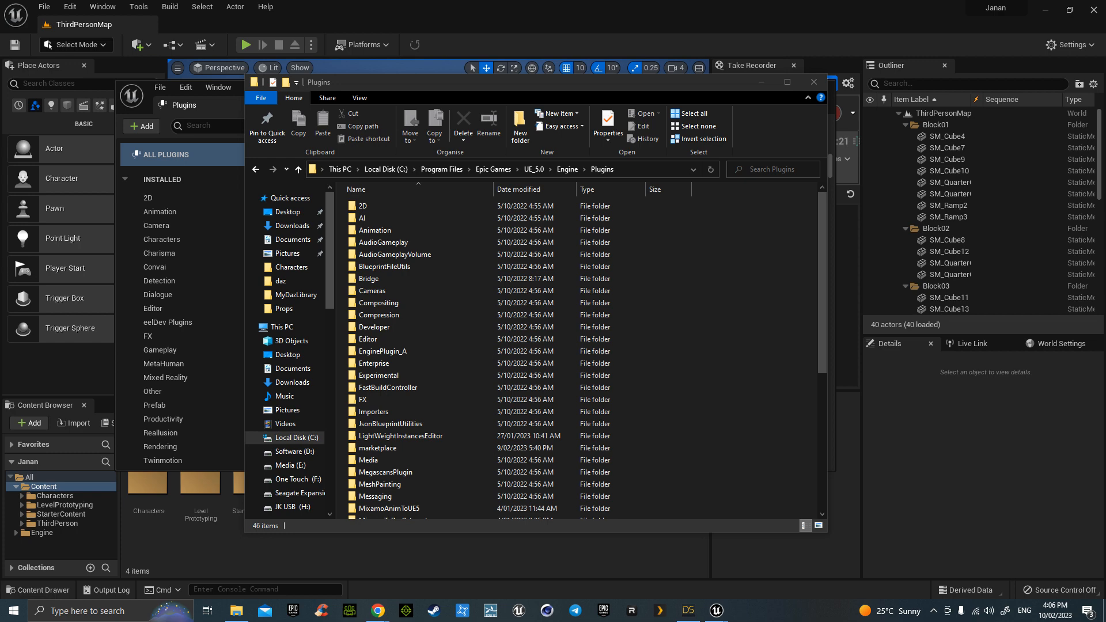
In the downloaded DazToUnreal folder, open UE_5.0 and view the copy options for its DazToUnreal folder without copying it
drag(512, 96, 0, 134)
drag(0, 163, 436, 94)
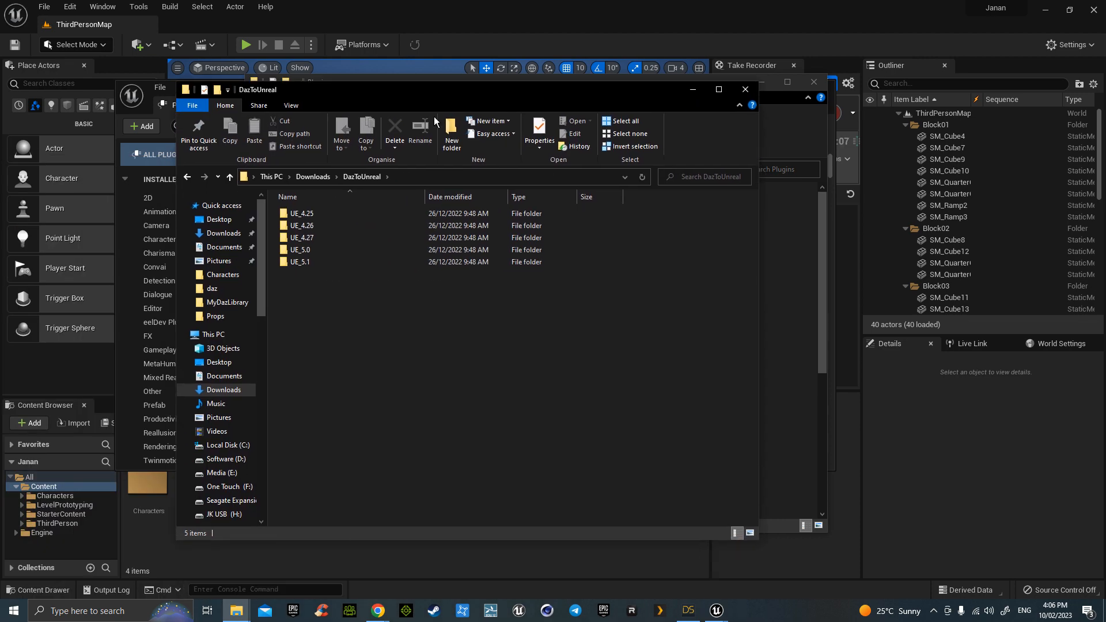
double_click(310, 251)
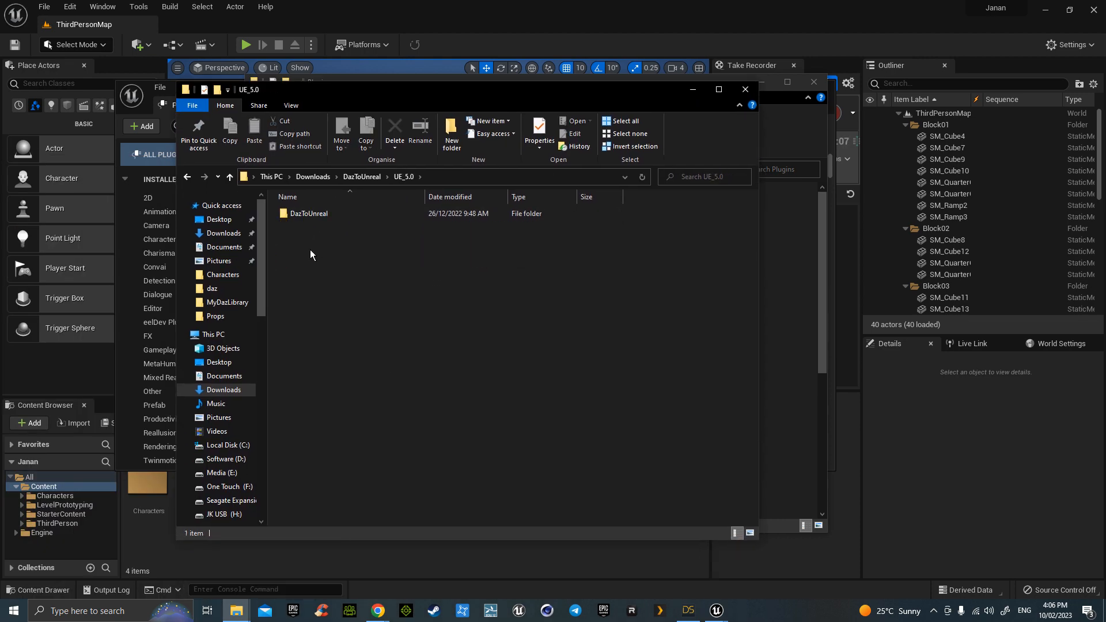
right_click(306, 213)
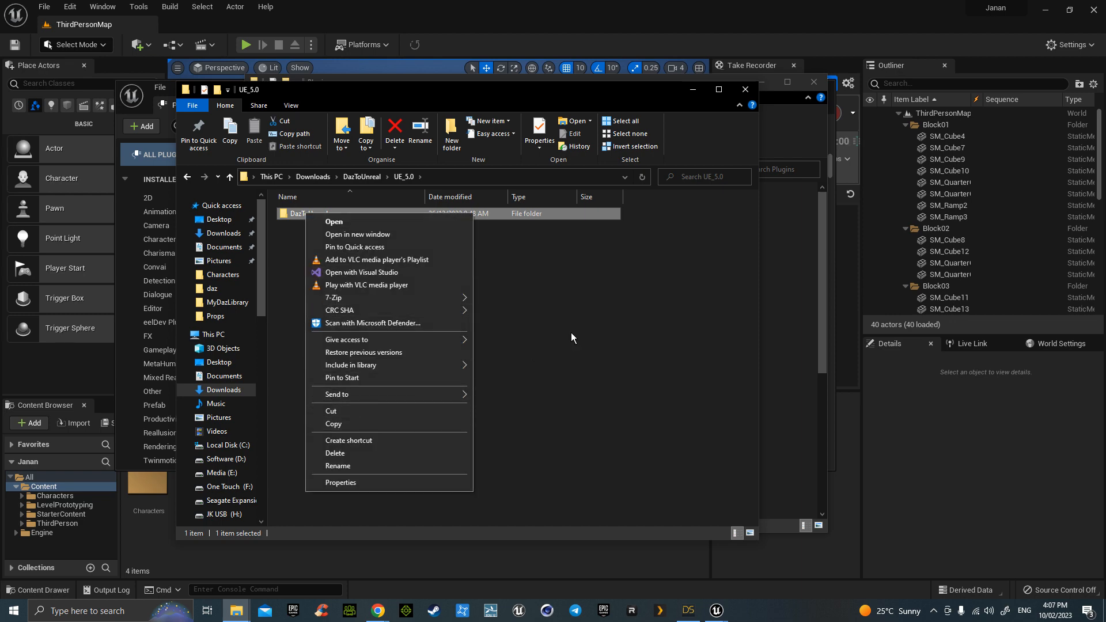
click(694, 91)
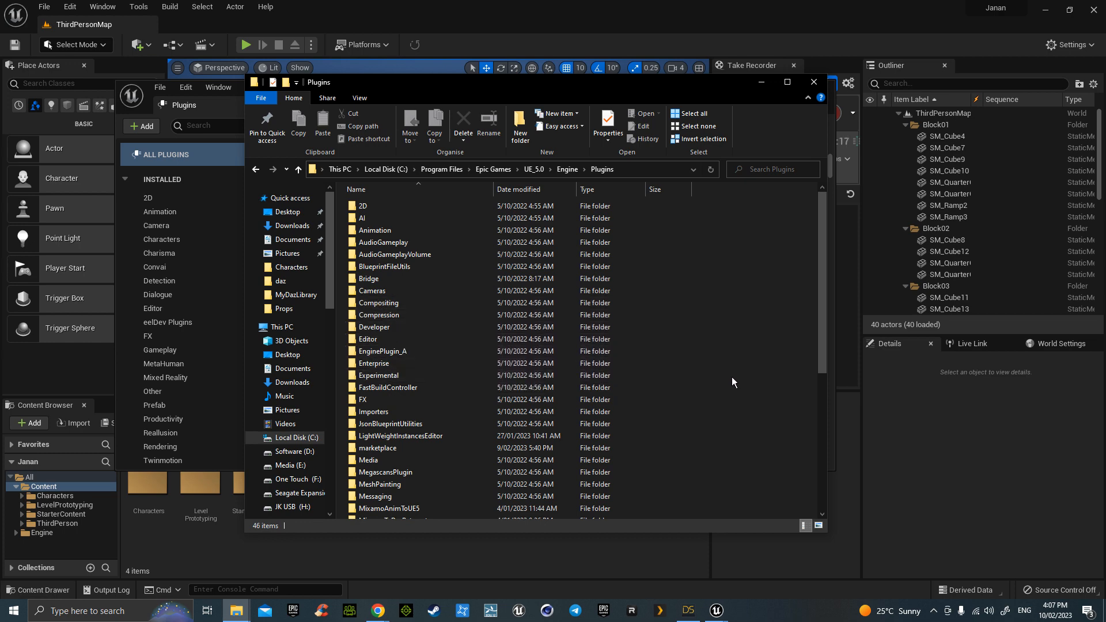
Locate the UE_5.0 folder within the engine's Plugins folder, then close the File Explorer window
scroll(731, 376, down, 5)
scroll(733, 378, down, 2)
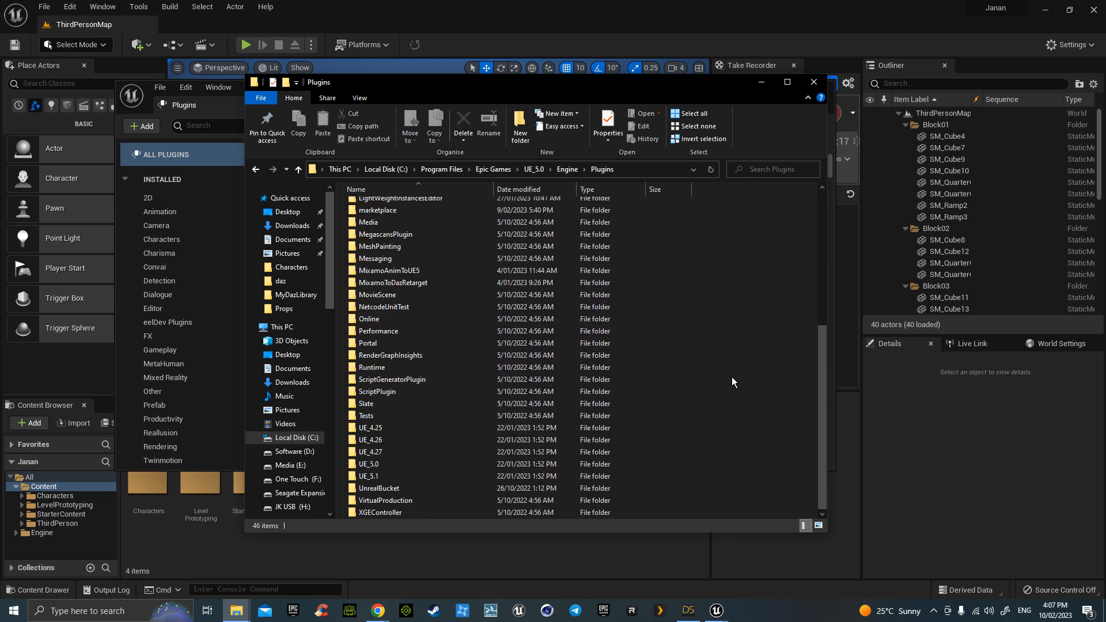
double_click(434, 464)
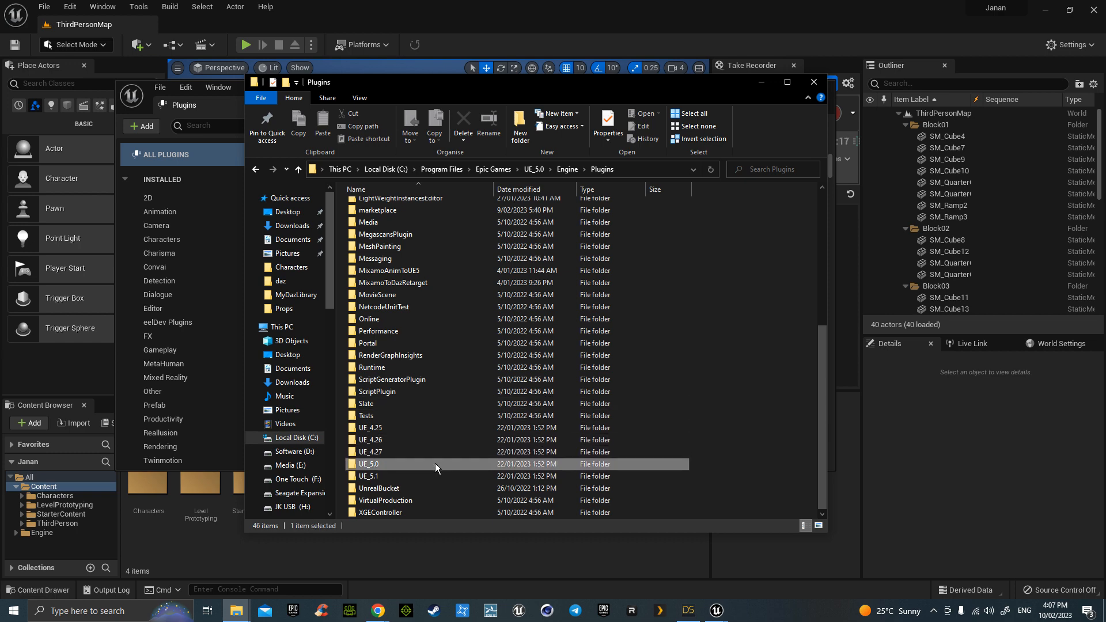
click(814, 83)
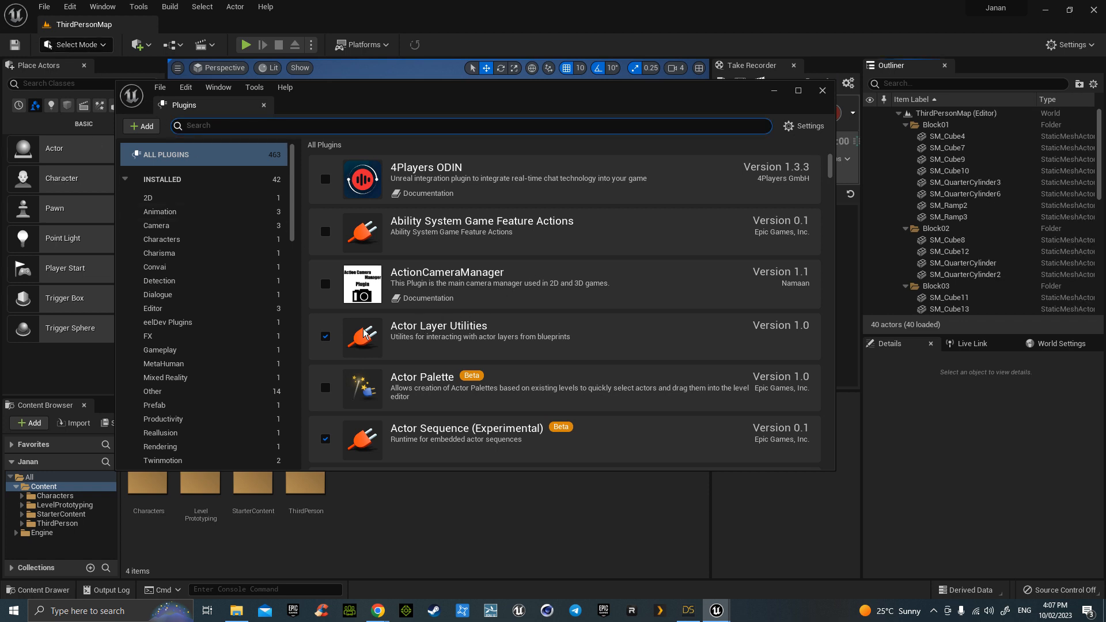
Close the plugin list, briefly test-play the ThirdPersonMap level in the viewport and stop the session
click(823, 92)
mouse_move(462, 227)
right_down()
mouse_move(472, 231)
mouse_move(462, 227)
right_up()
key(w)
click(244, 45)
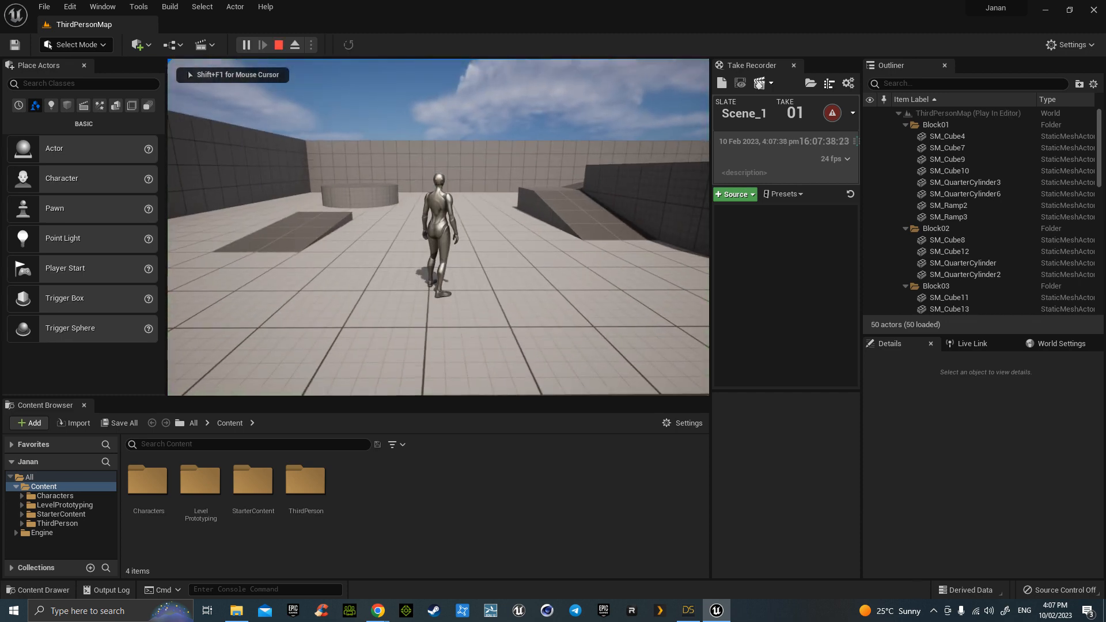
key(Escape)
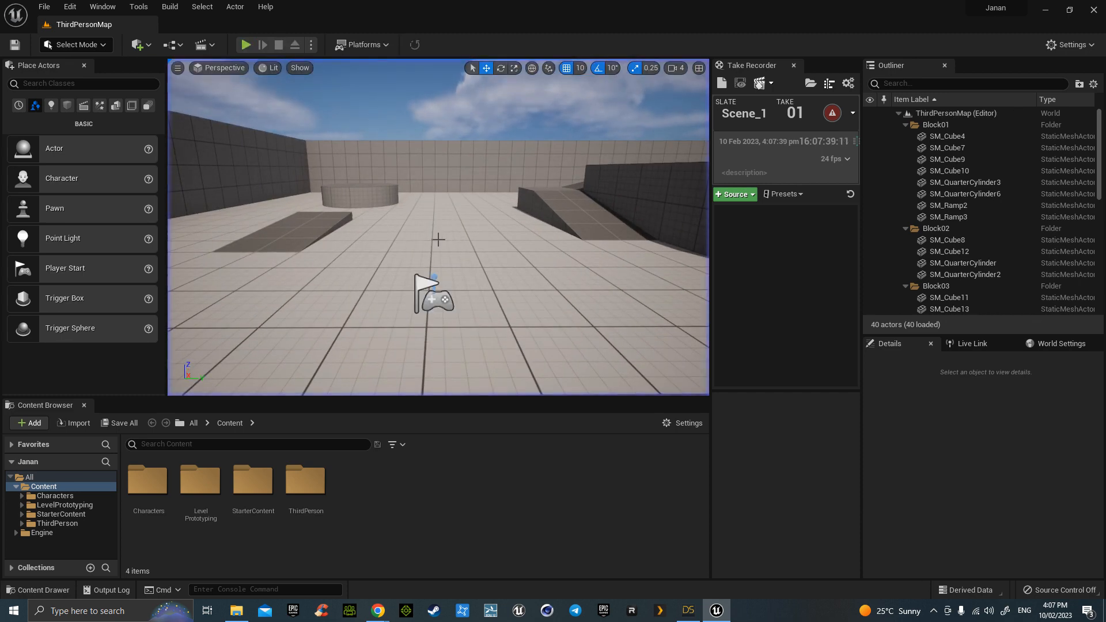
Check the Content Browser's display options for engine and plugin content, and glance at the open DAZ Studio scene
click(687, 424)
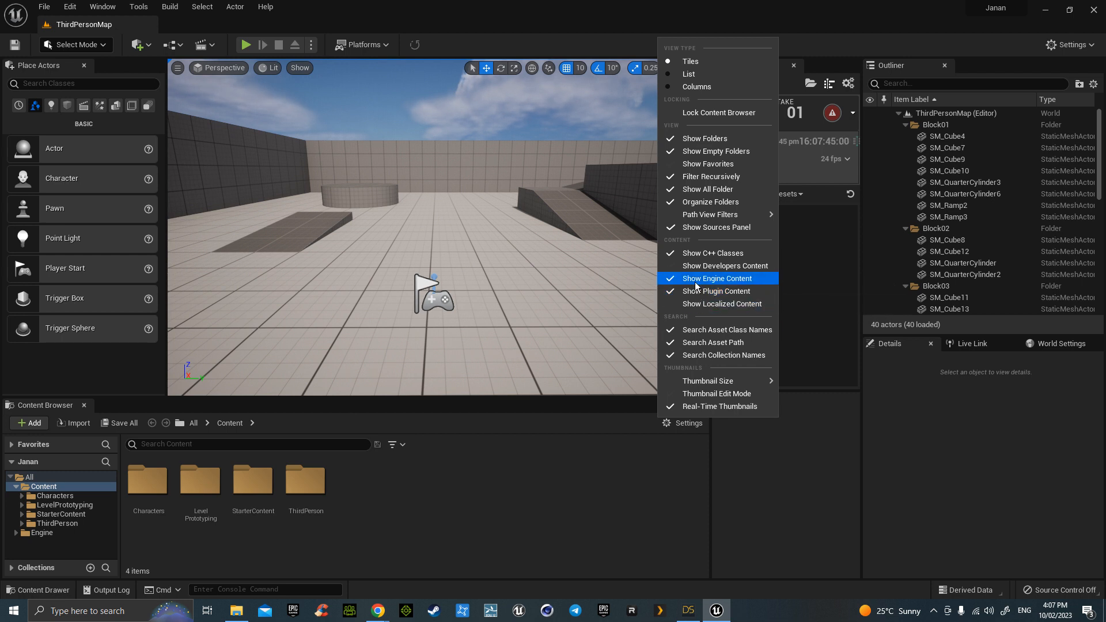
click(547, 482)
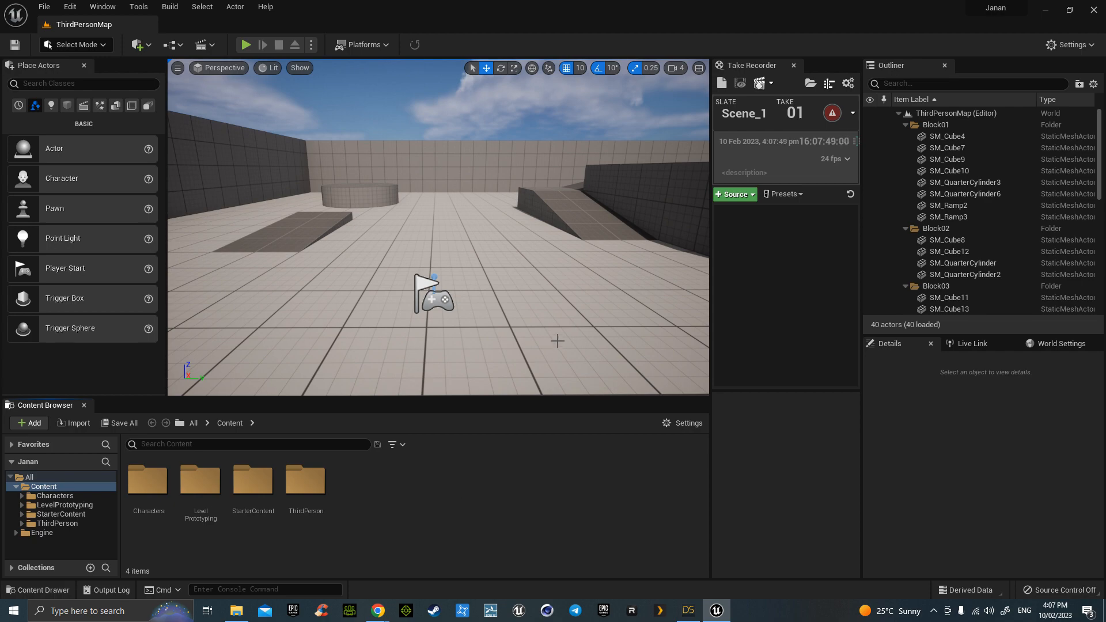
click(689, 610)
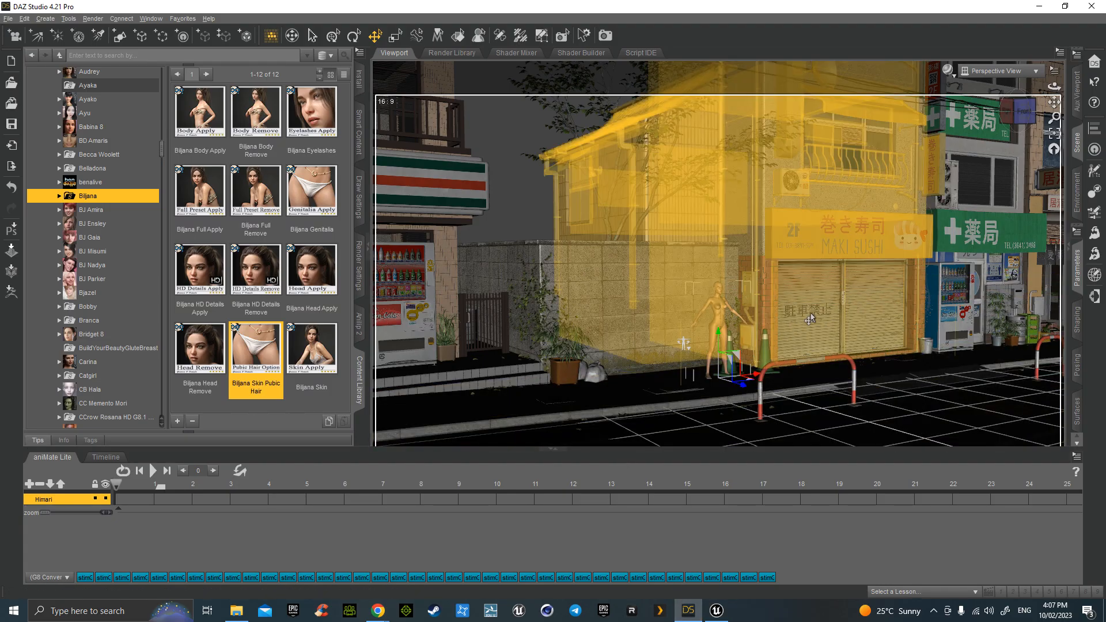
click(1039, 7)
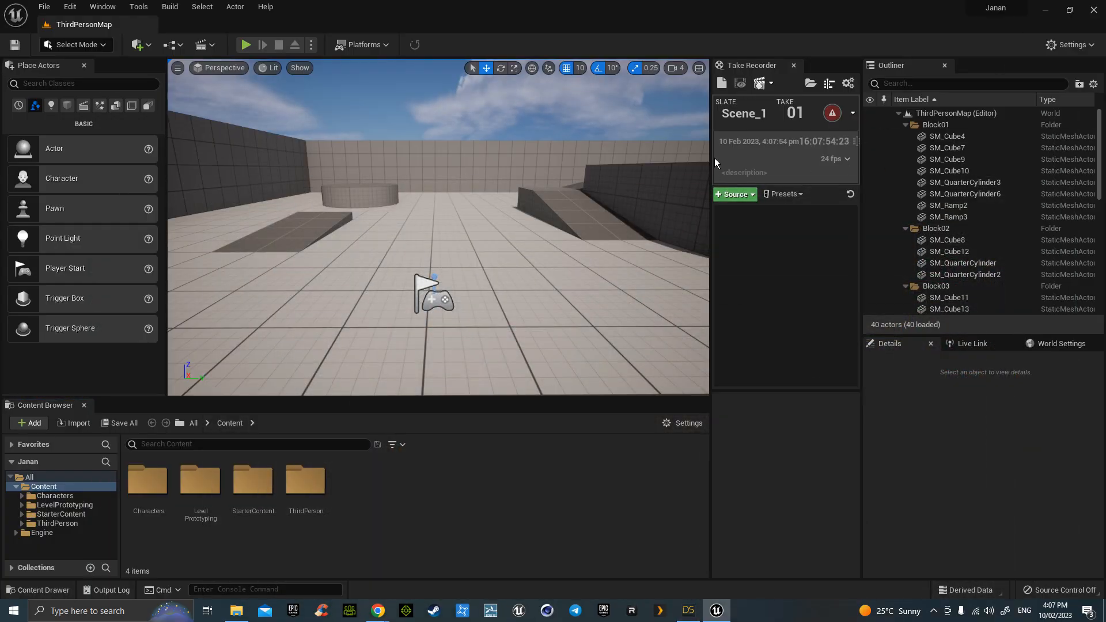
Turn off Enable AutoSave in the Loading & Saving section of the Editor Preferences
click(1089, 46)
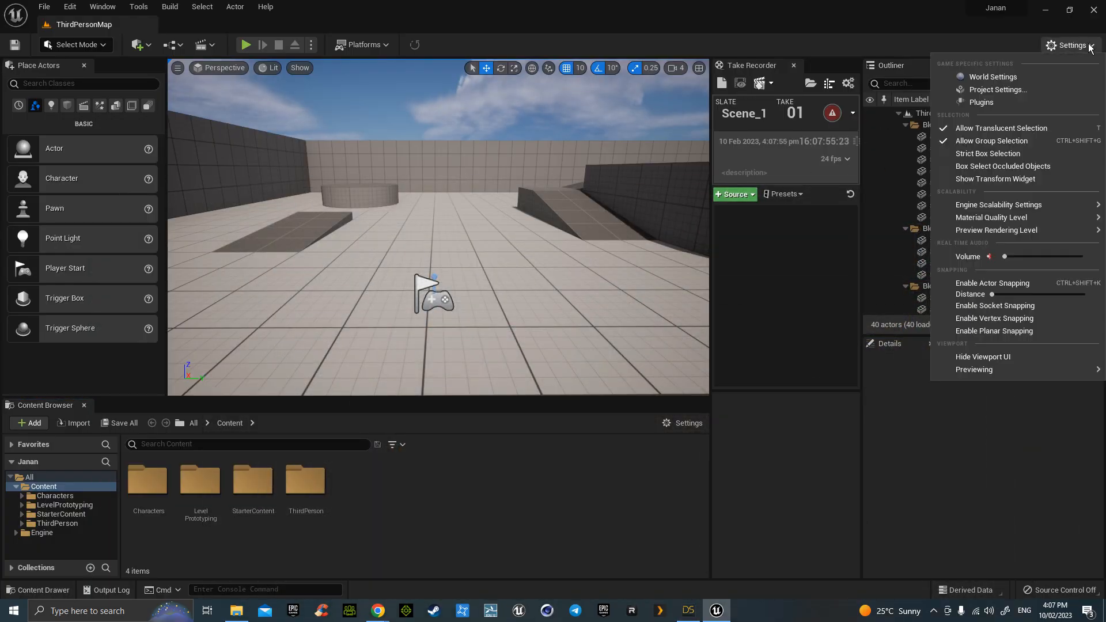
click(69, 7)
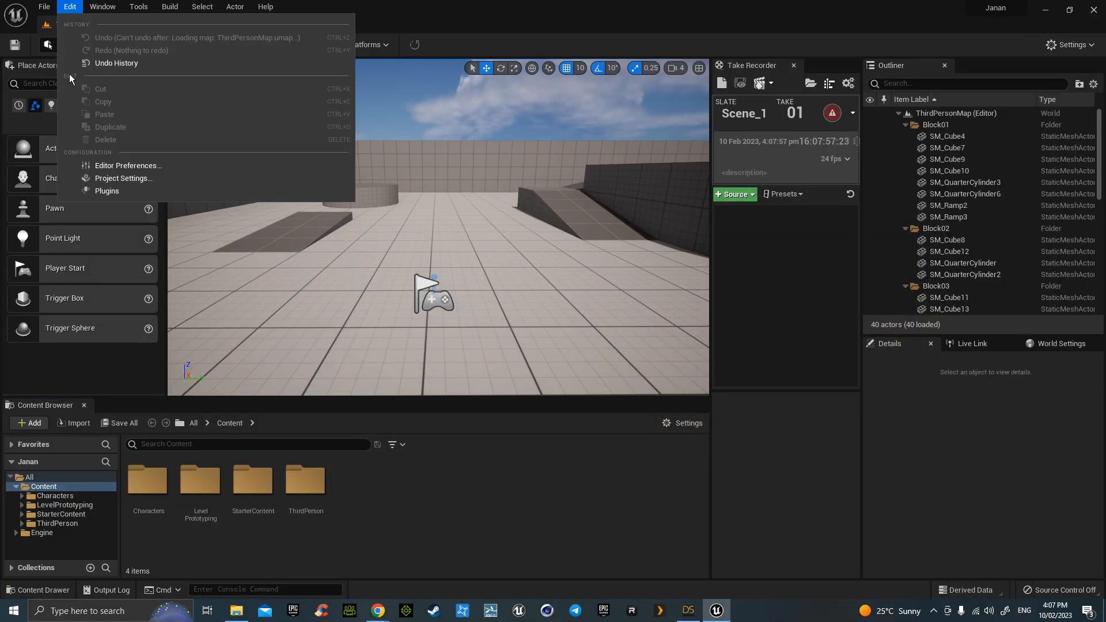
click(119, 166)
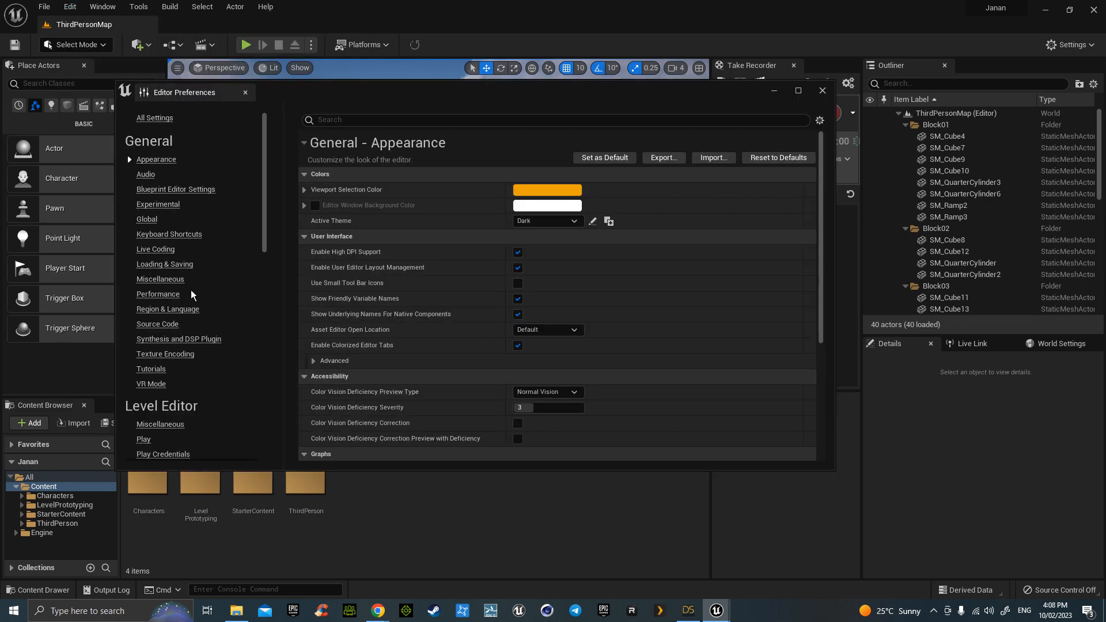
click(166, 264)
click(517, 329)
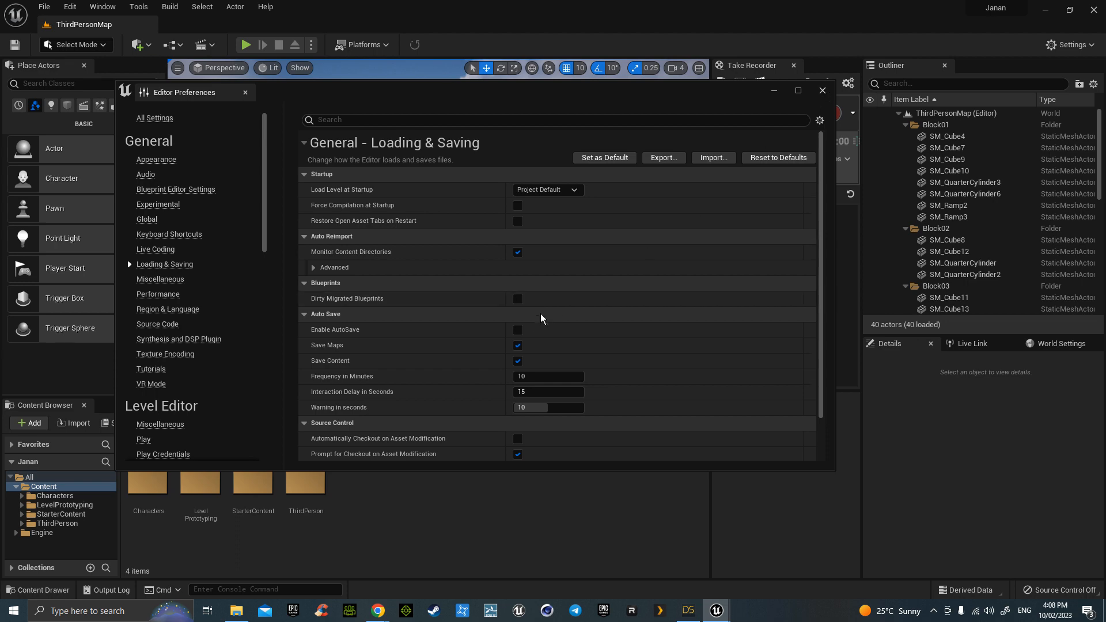
click(823, 92)
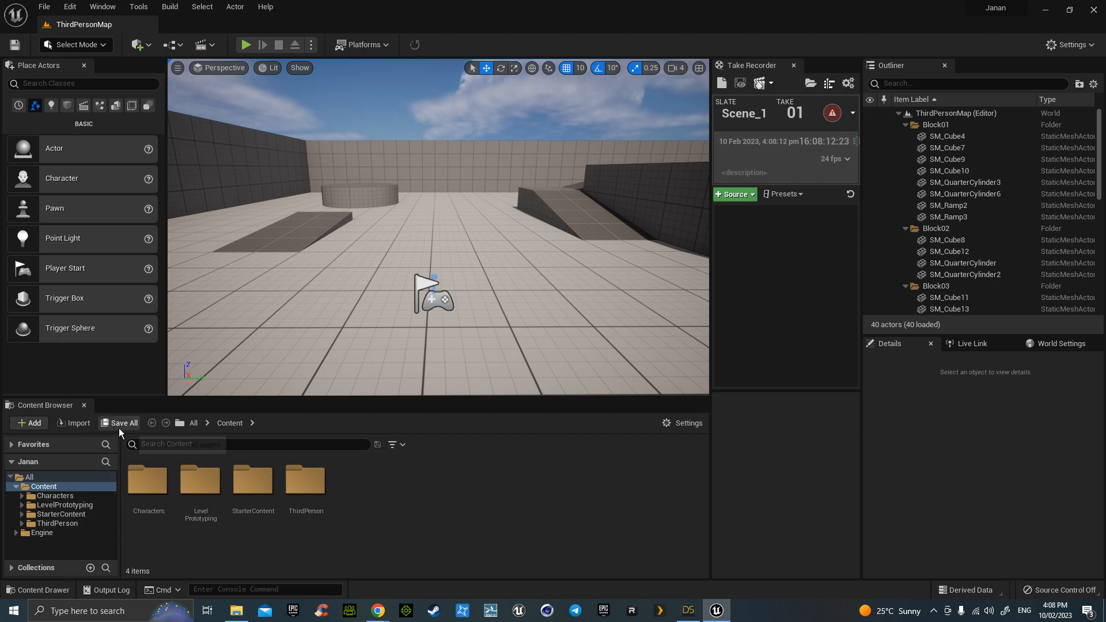
Enable Zero Root Rotation on Import and Fix Bone Rotations on Import in the project's Daz to Unreal settings
click(70, 12)
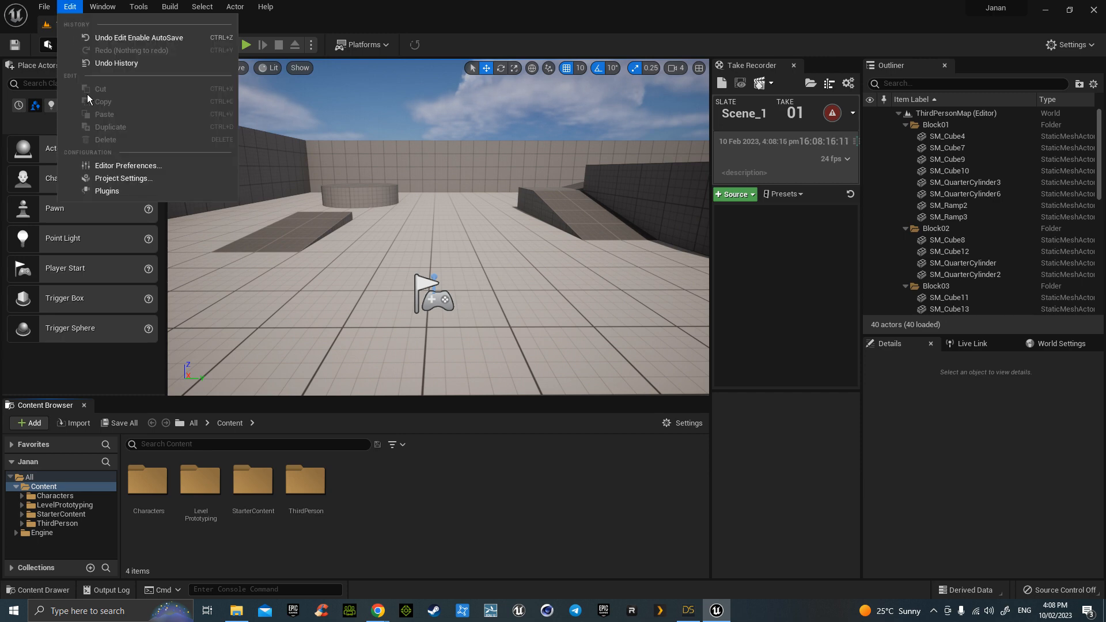
click(121, 182)
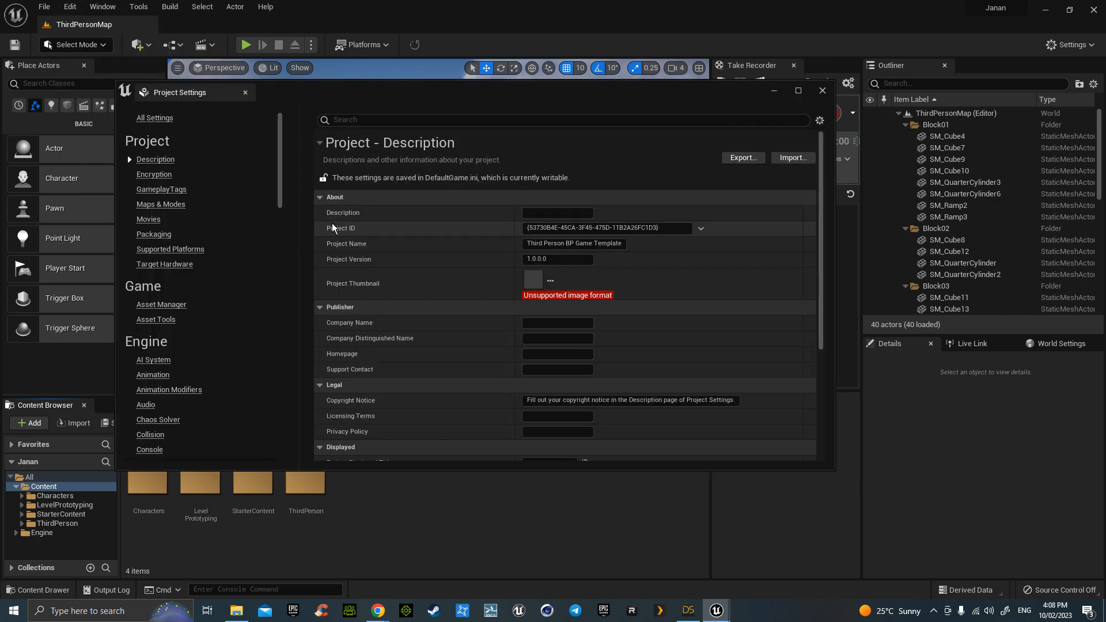
drag(281, 174, 257, 380)
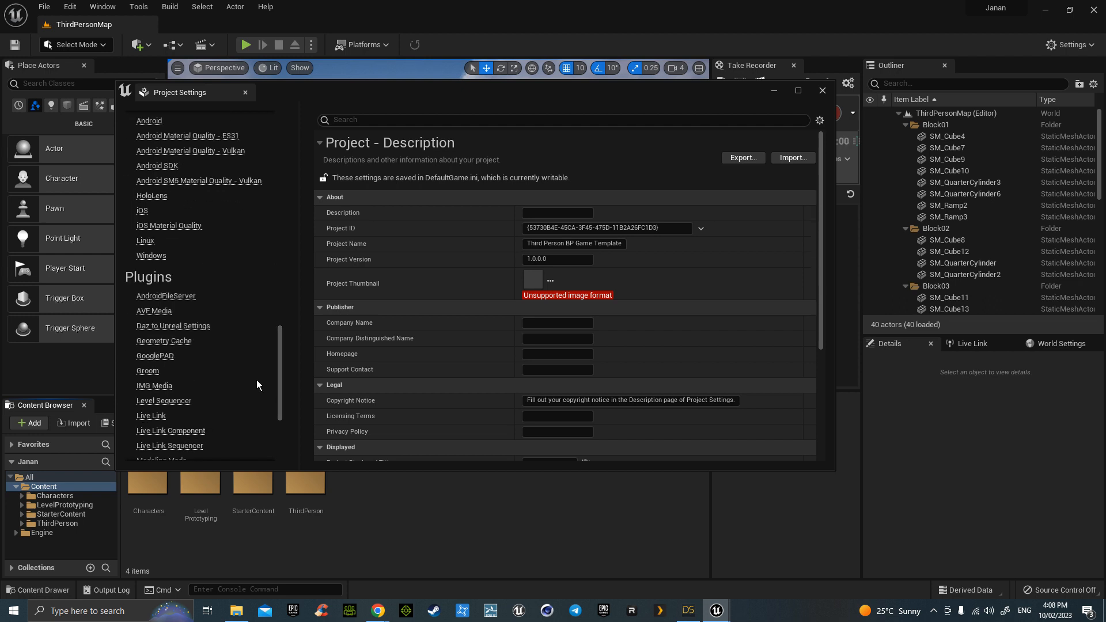
click(186, 326)
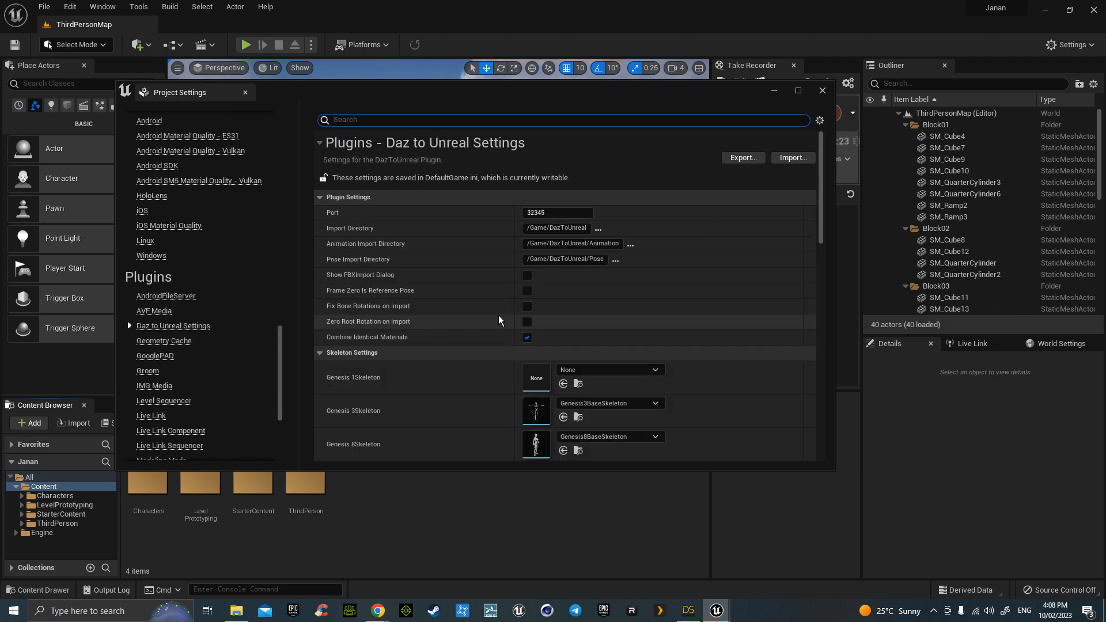
click(527, 323)
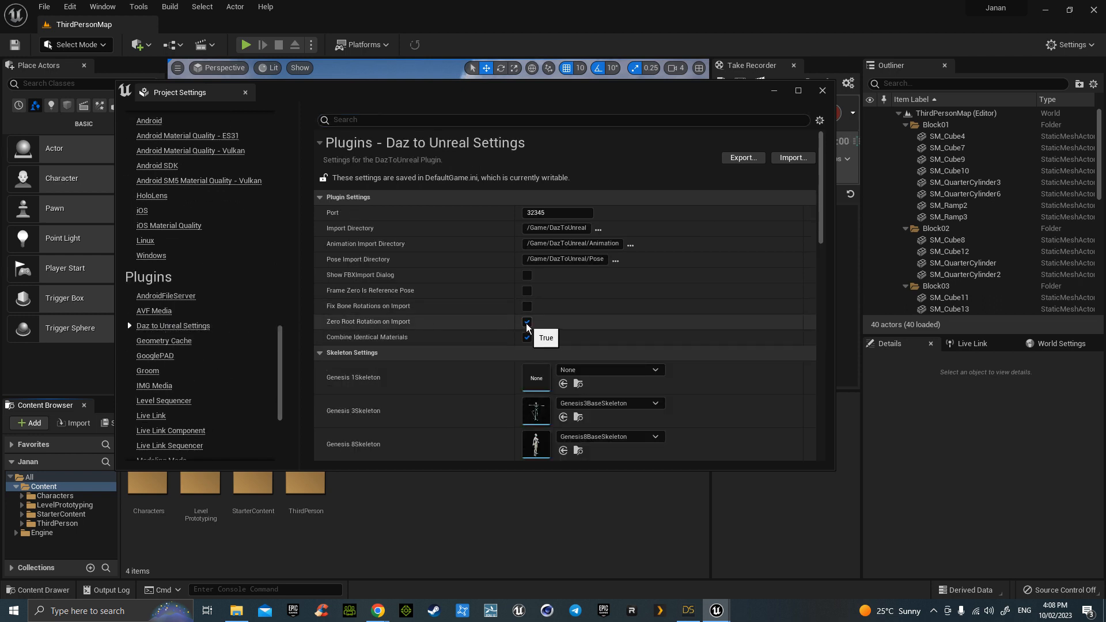
click(527, 306)
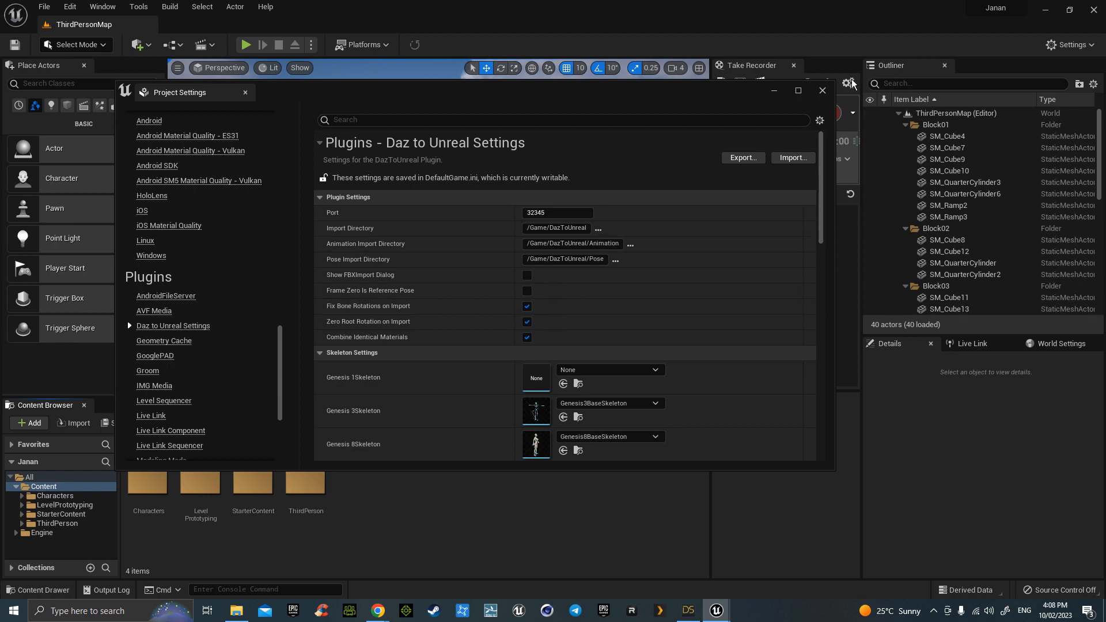
click(823, 92)
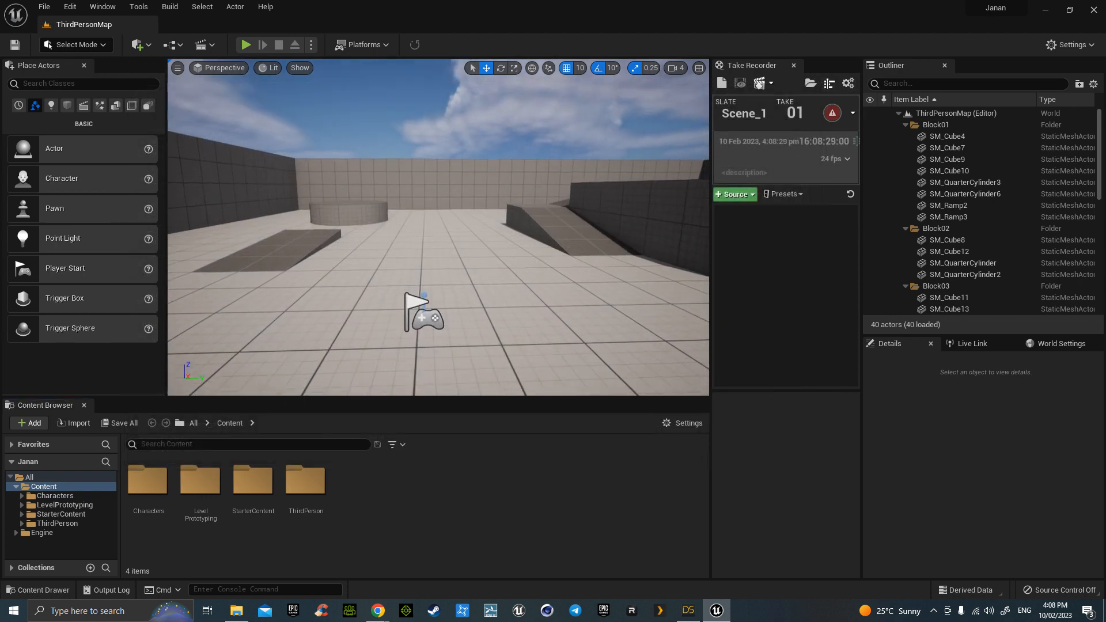
Switch to DAZ Studio and delete the Himari figure from the scene, leaving the street environment
click(689, 610)
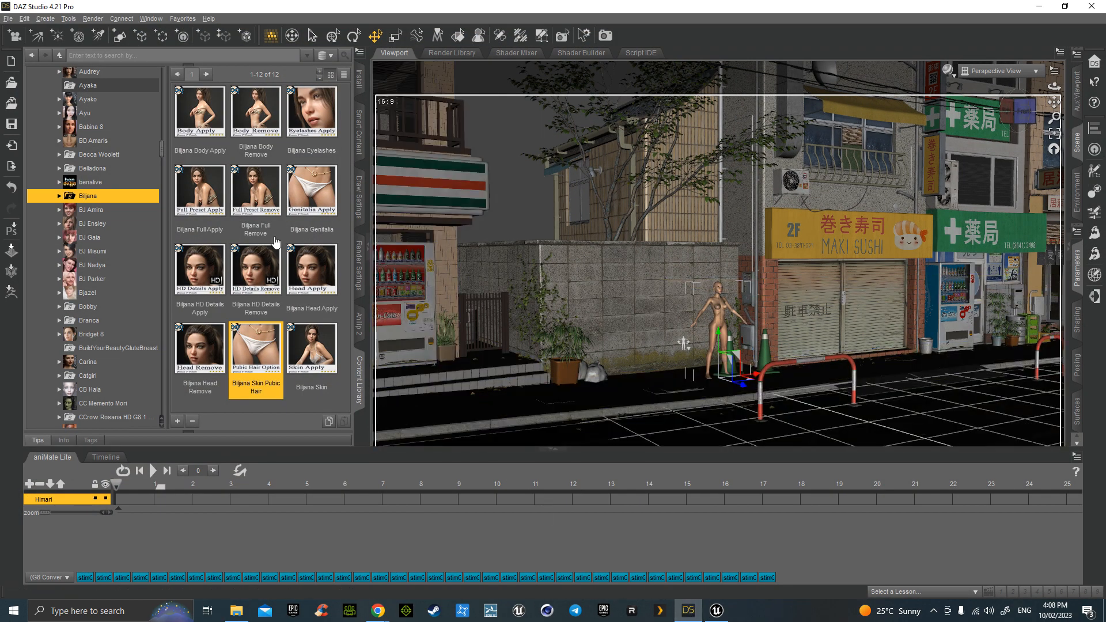
click(8, 19)
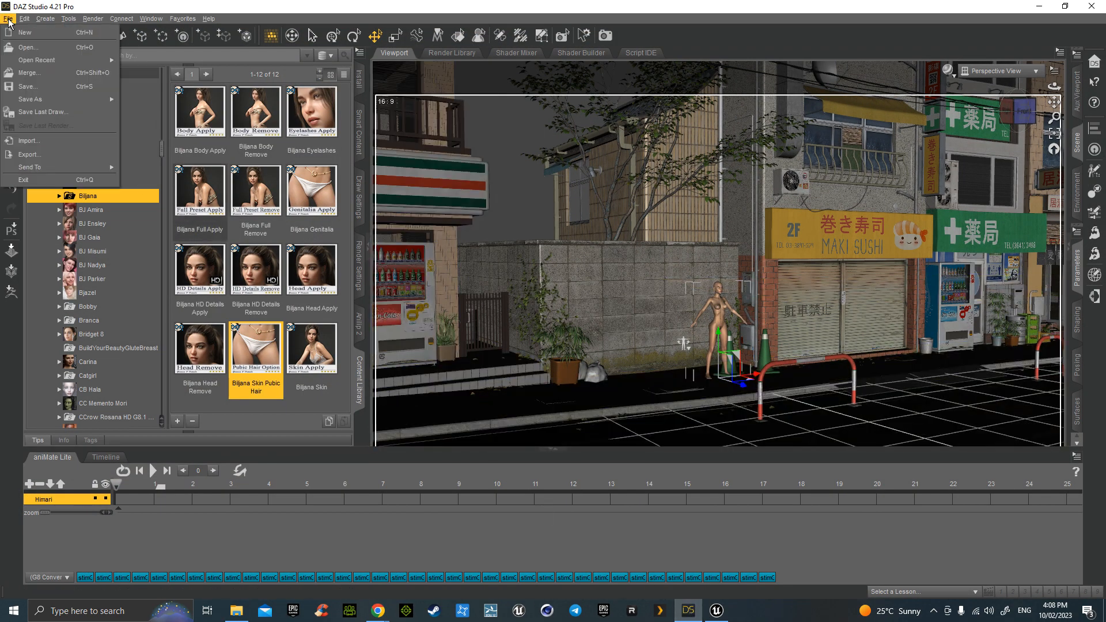
mouse_move(37, 167)
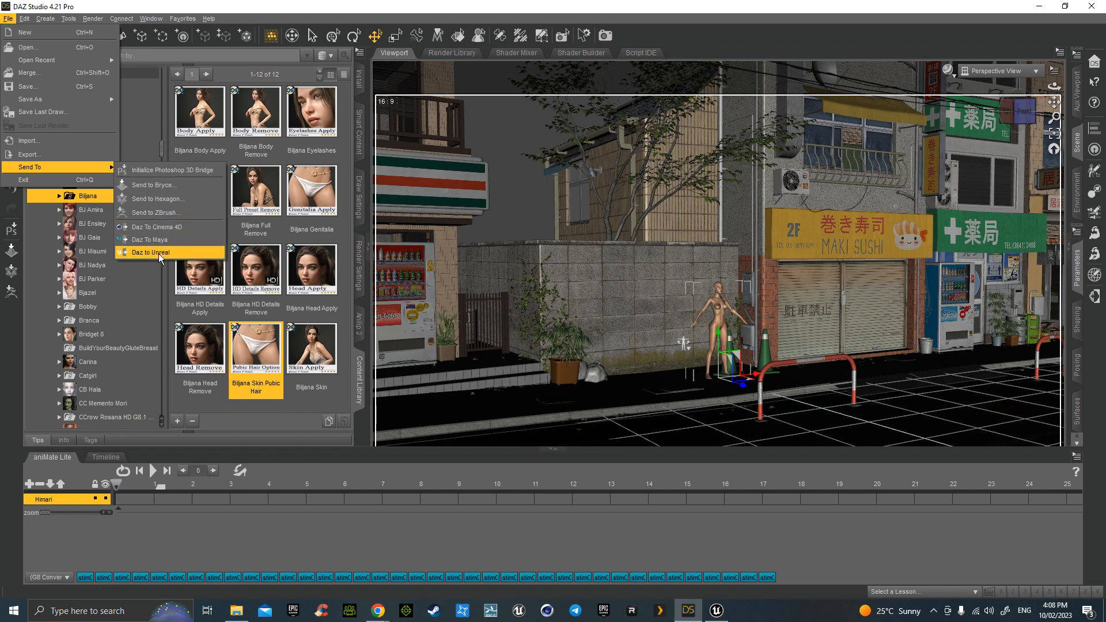
click(1079, 144)
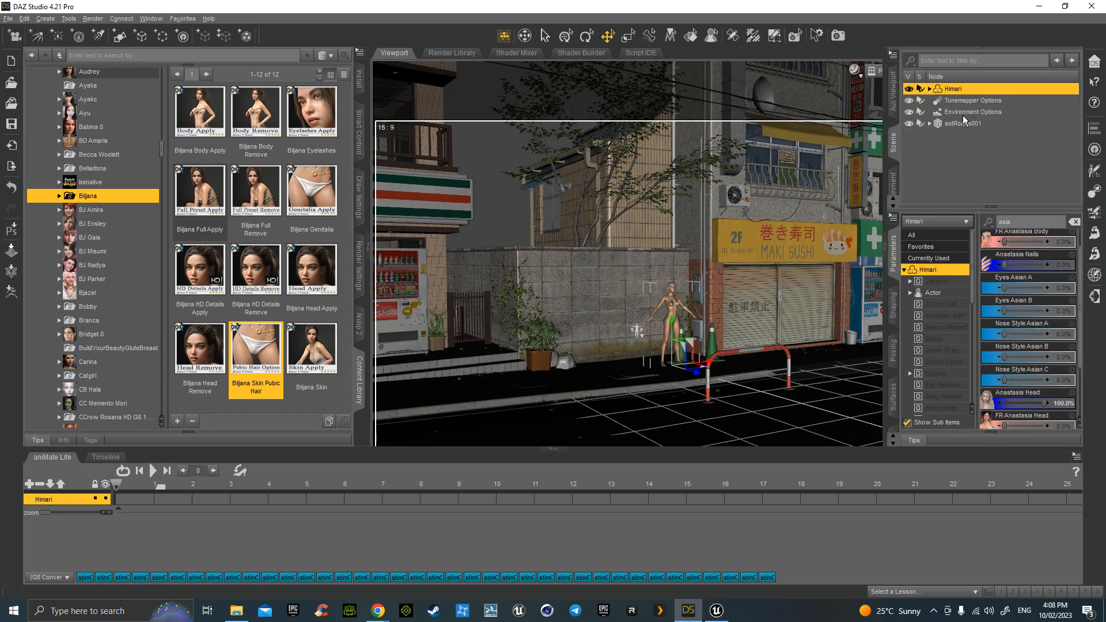
click(966, 113)
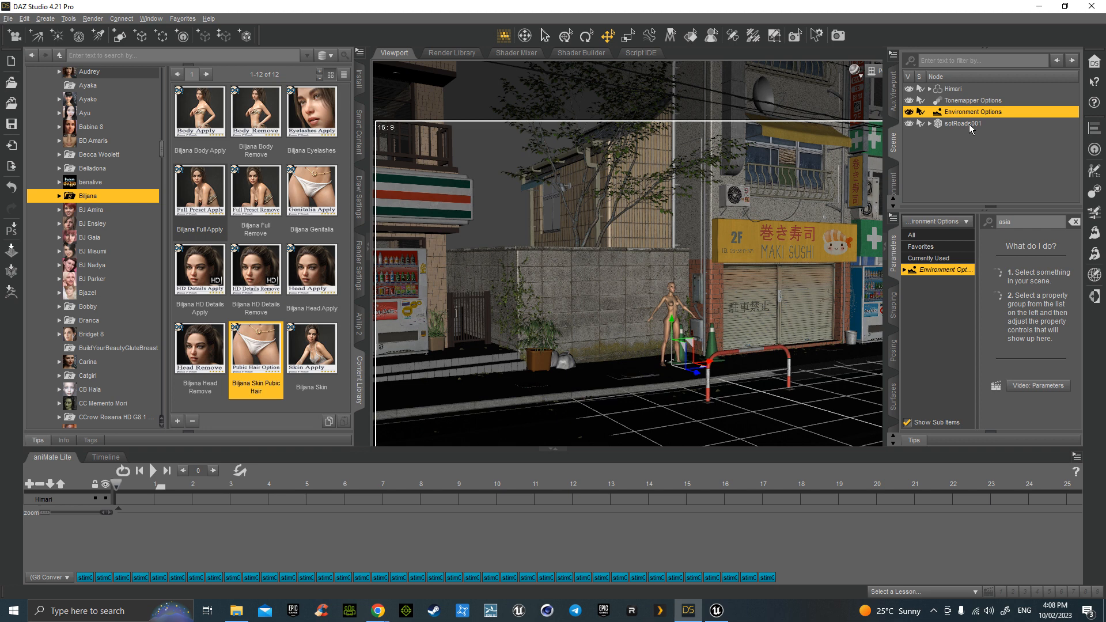
click(954, 90)
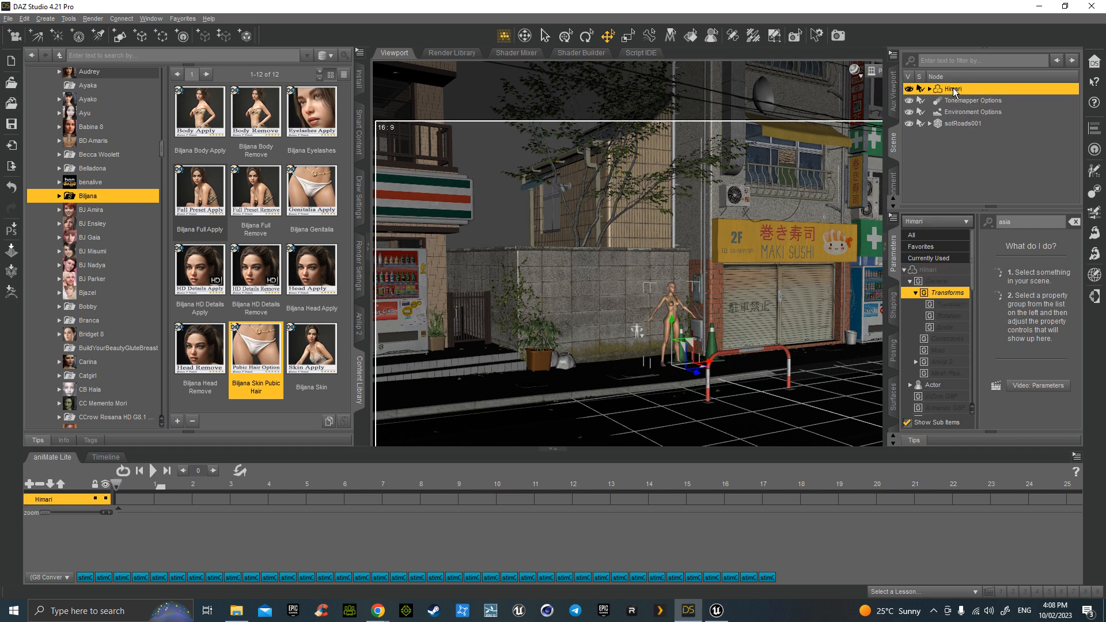
key(Delete)
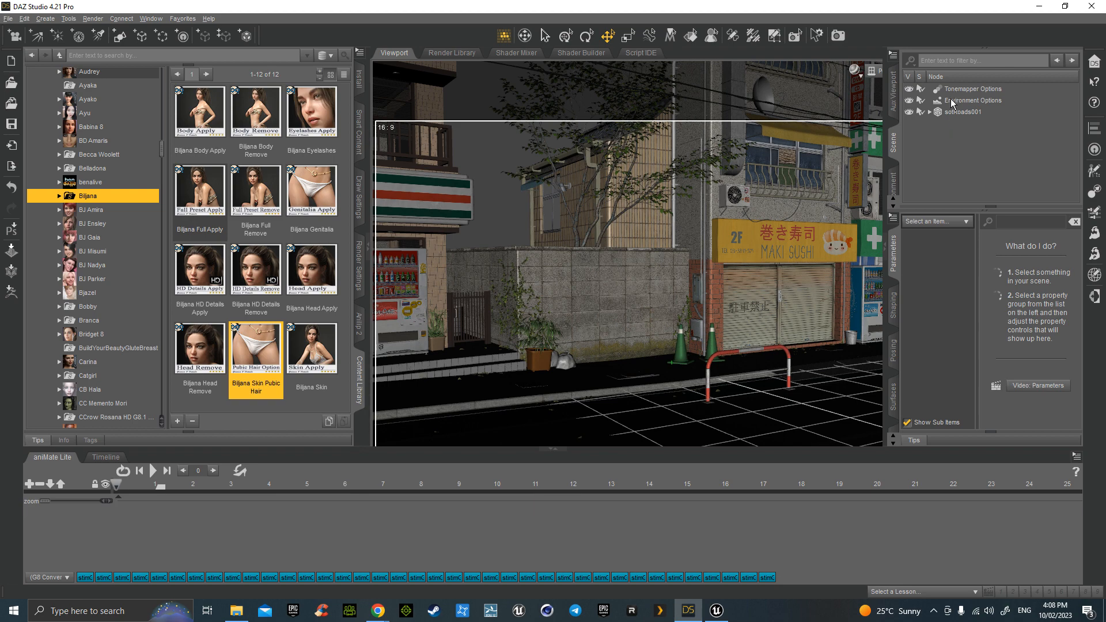
Open the Daz to Unreal bridge for the sotRoads001 set and set its asset type to Environment
click(956, 113)
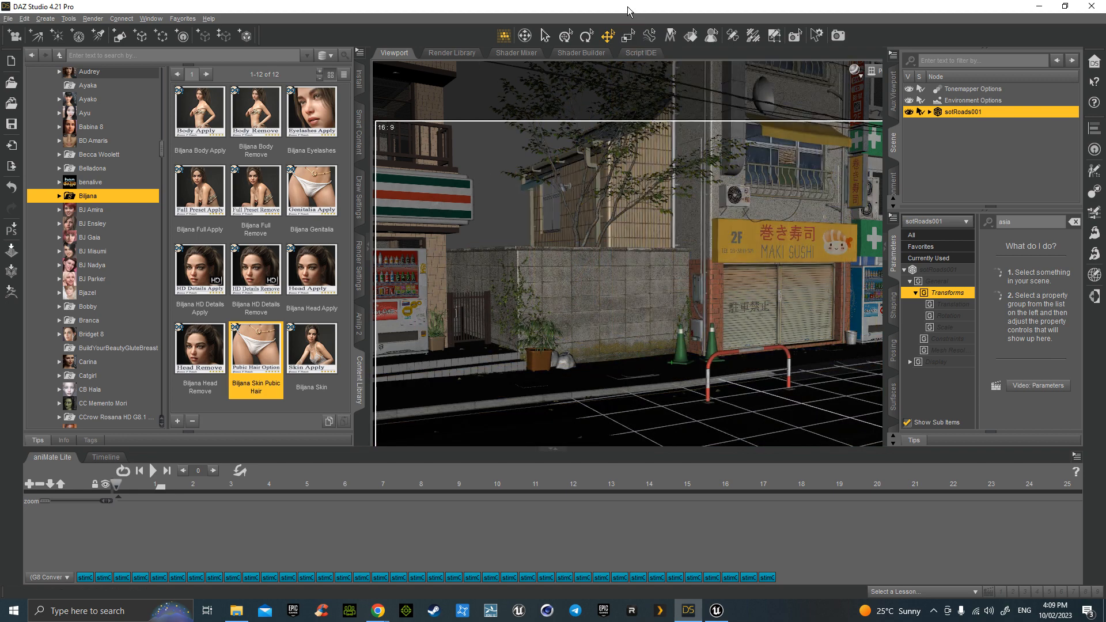
click(7, 18)
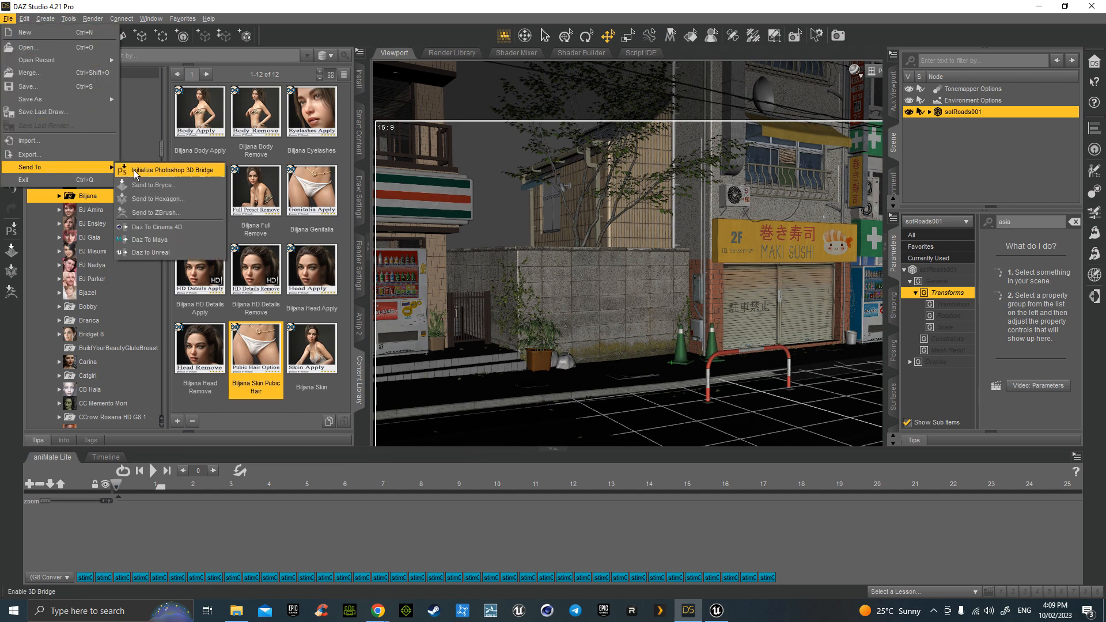
click(152, 253)
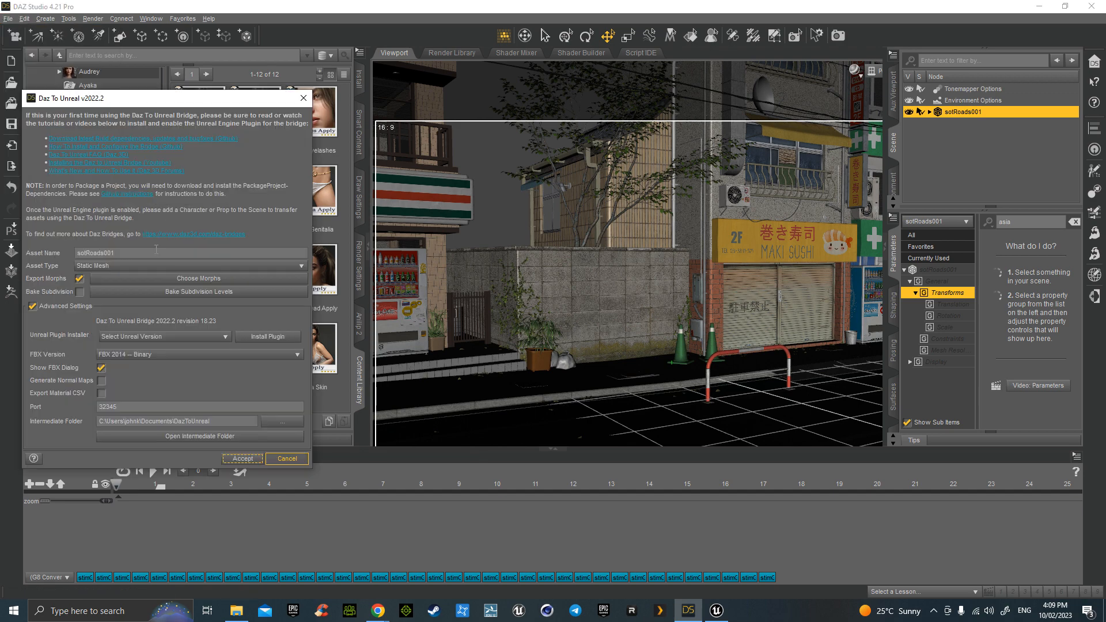
click(133, 266)
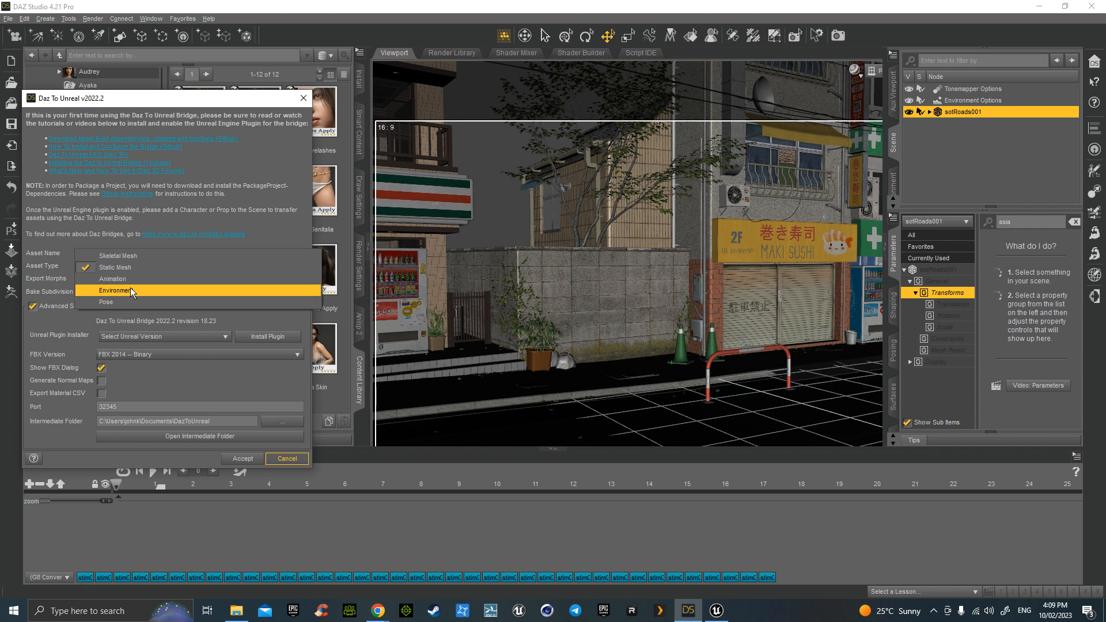
click(130, 289)
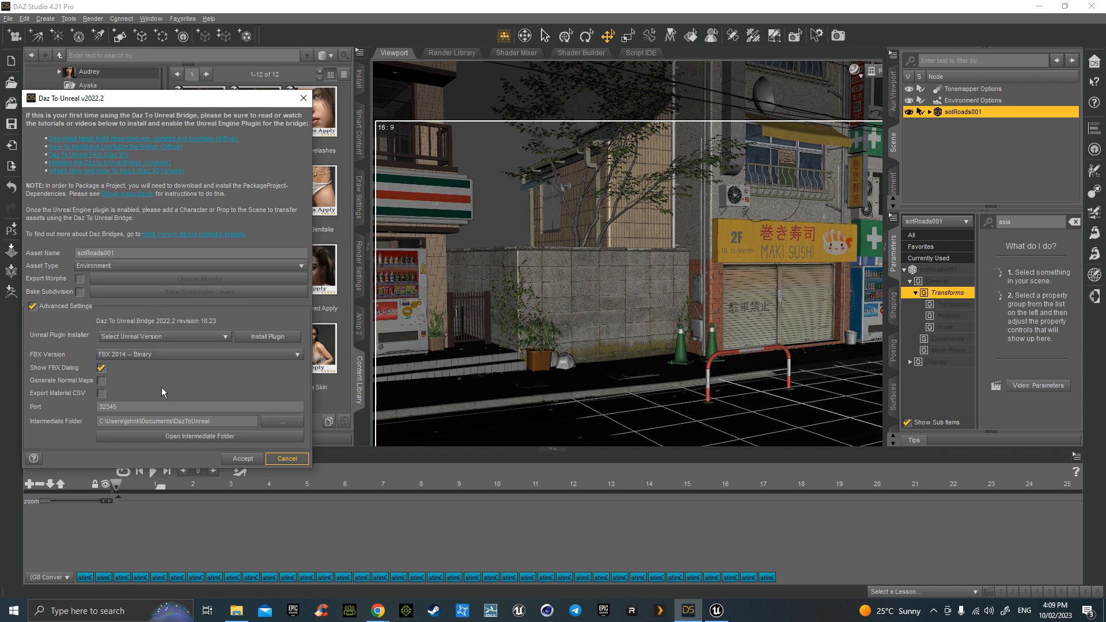
Install the bridge plugin for Unreal Engine 5.0 into the Plugins folder under Program Files\Epic Games\UE_5.0\Engine
click(165, 337)
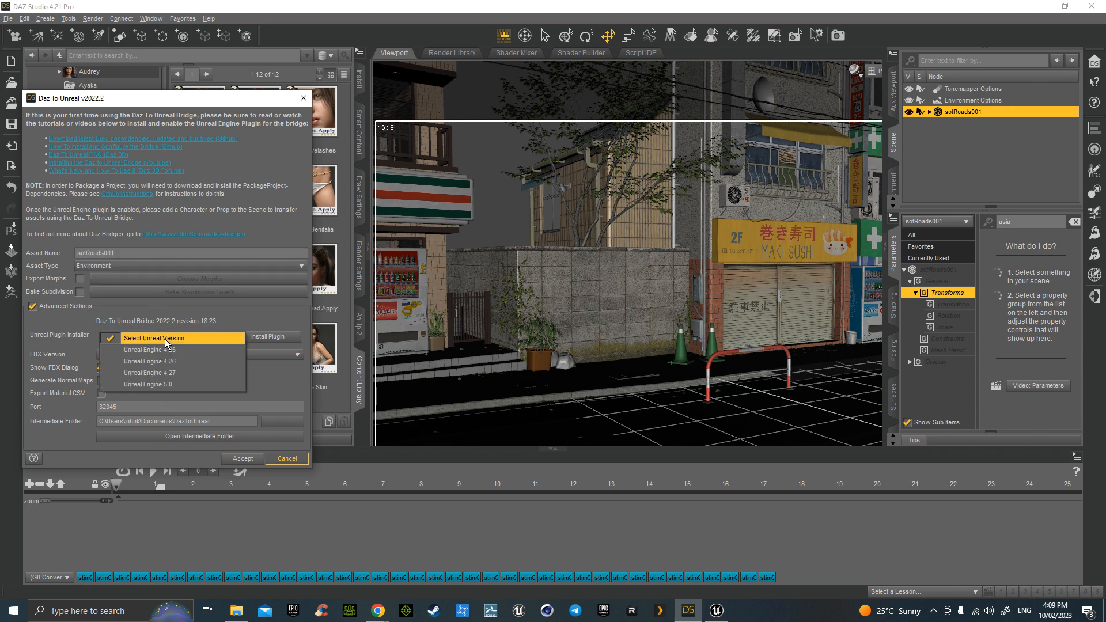
click(160, 383)
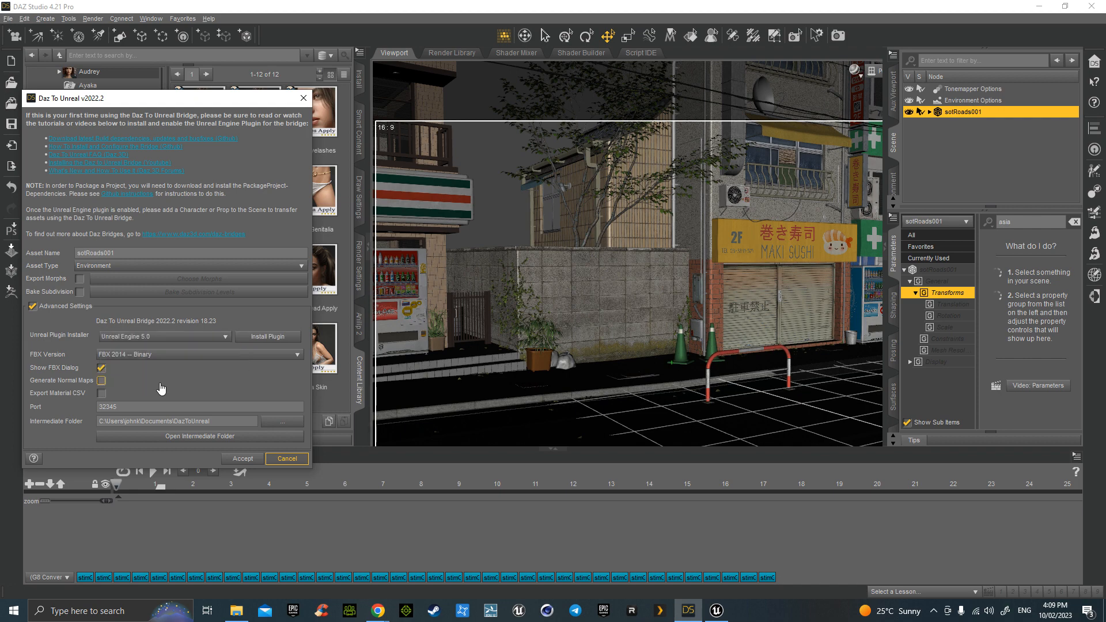
click(266, 340)
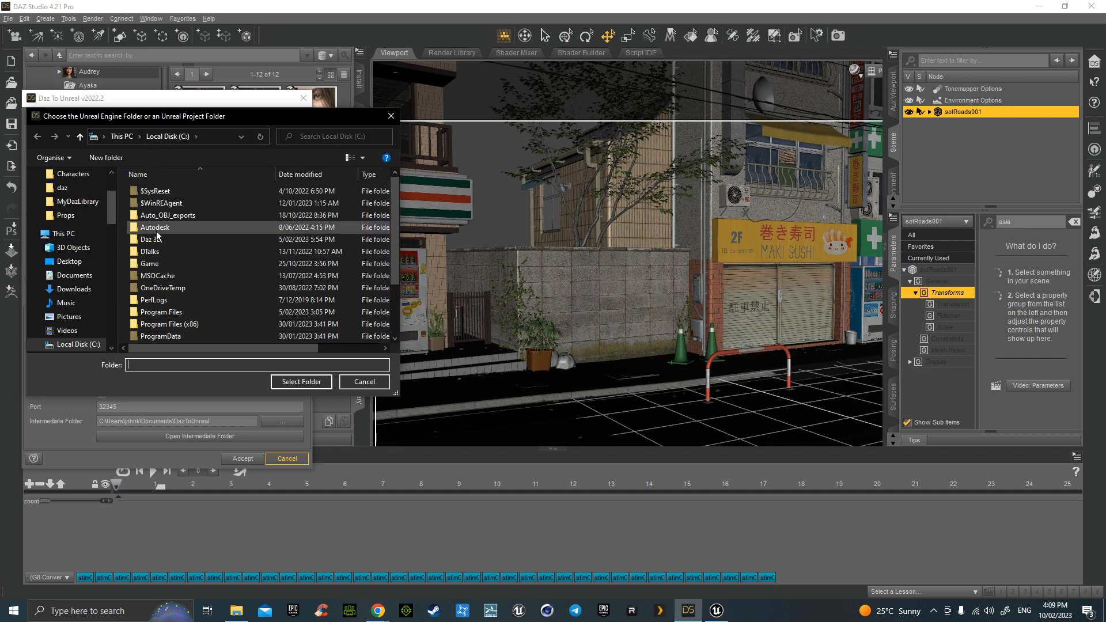
double_click(172, 314)
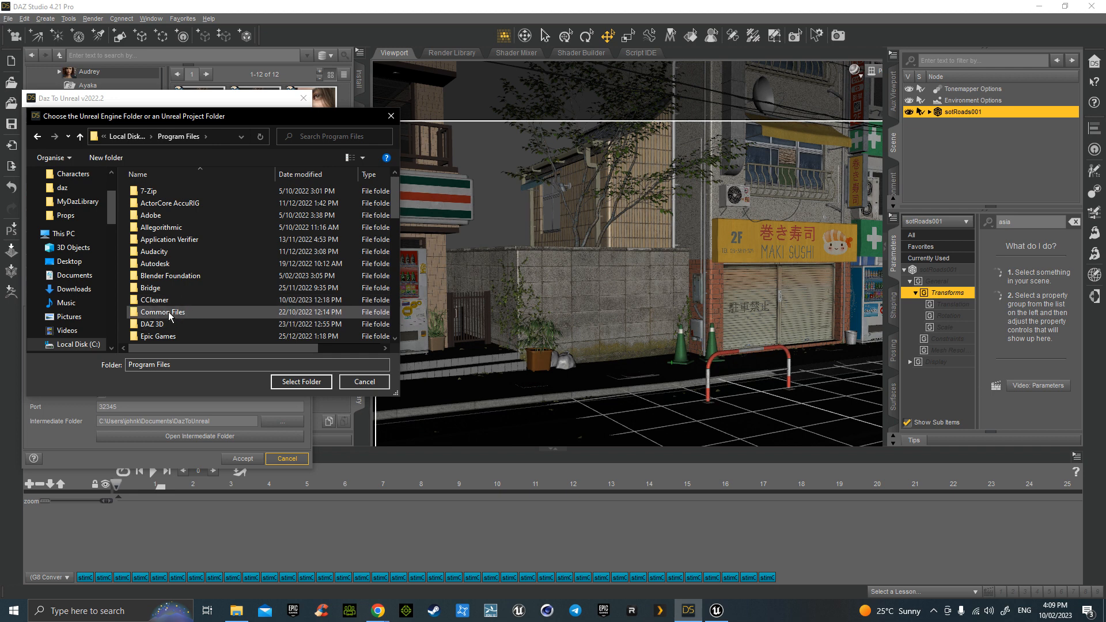
double_click(159, 336)
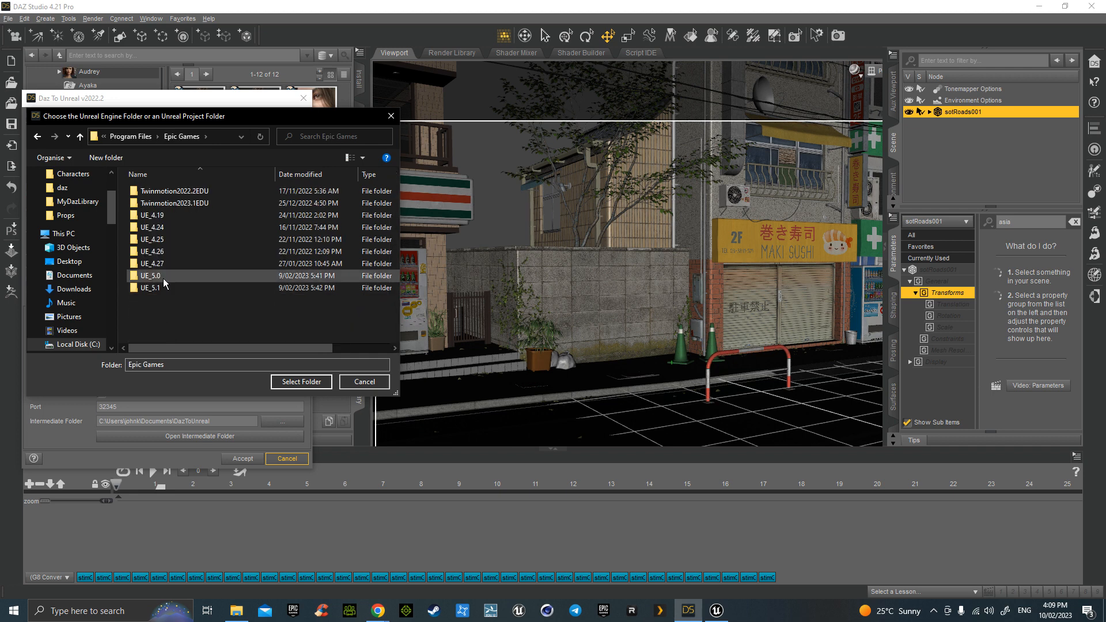
double_click(164, 279)
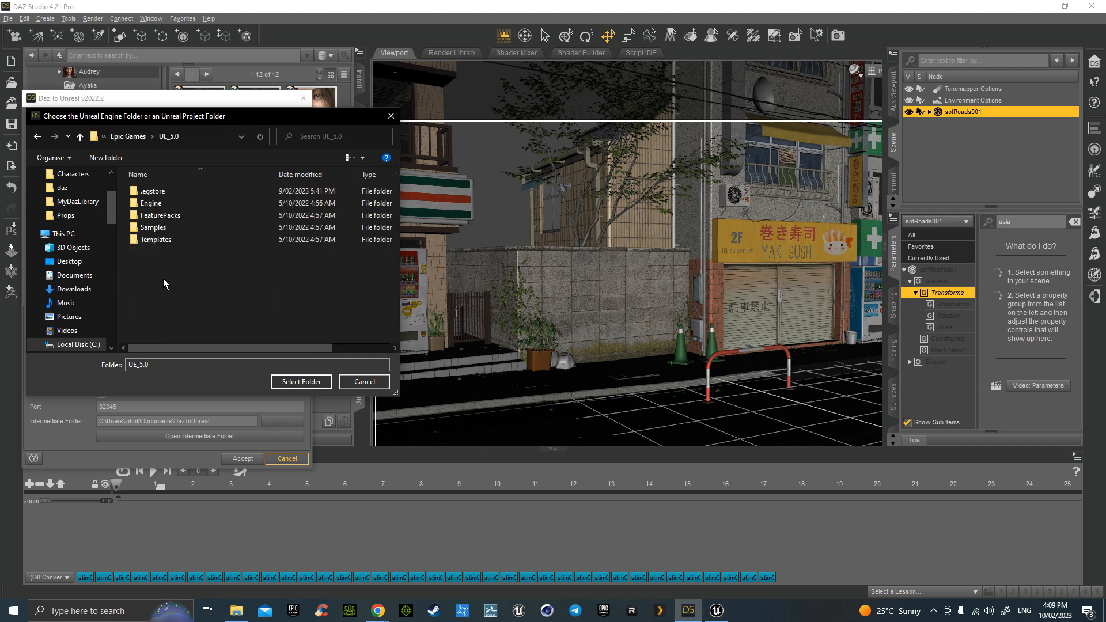
double_click(162, 204)
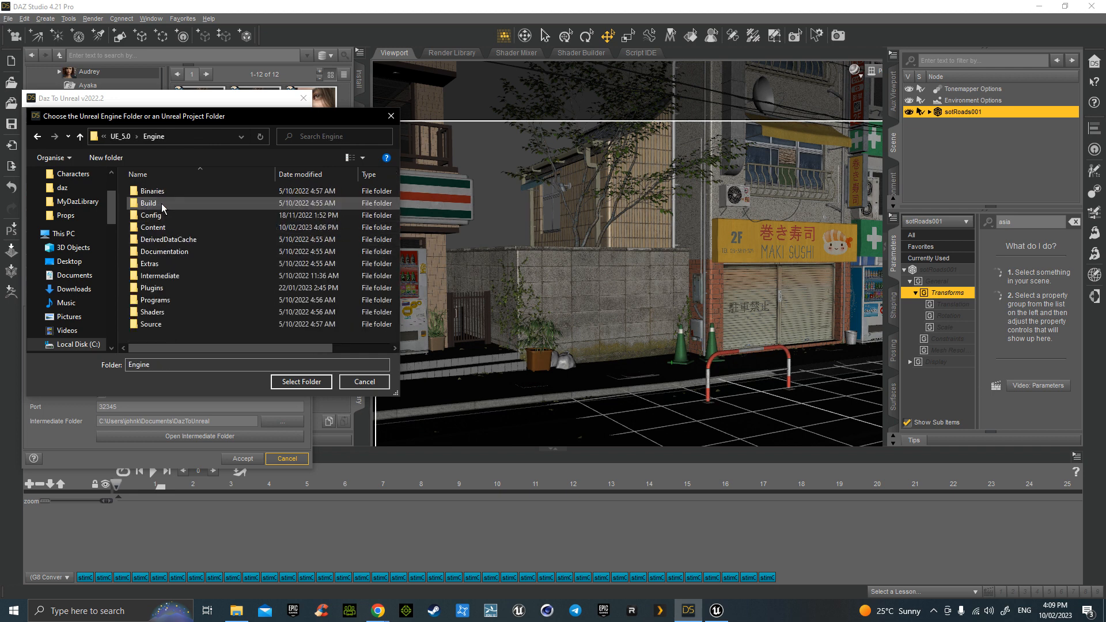
double_click(183, 286)
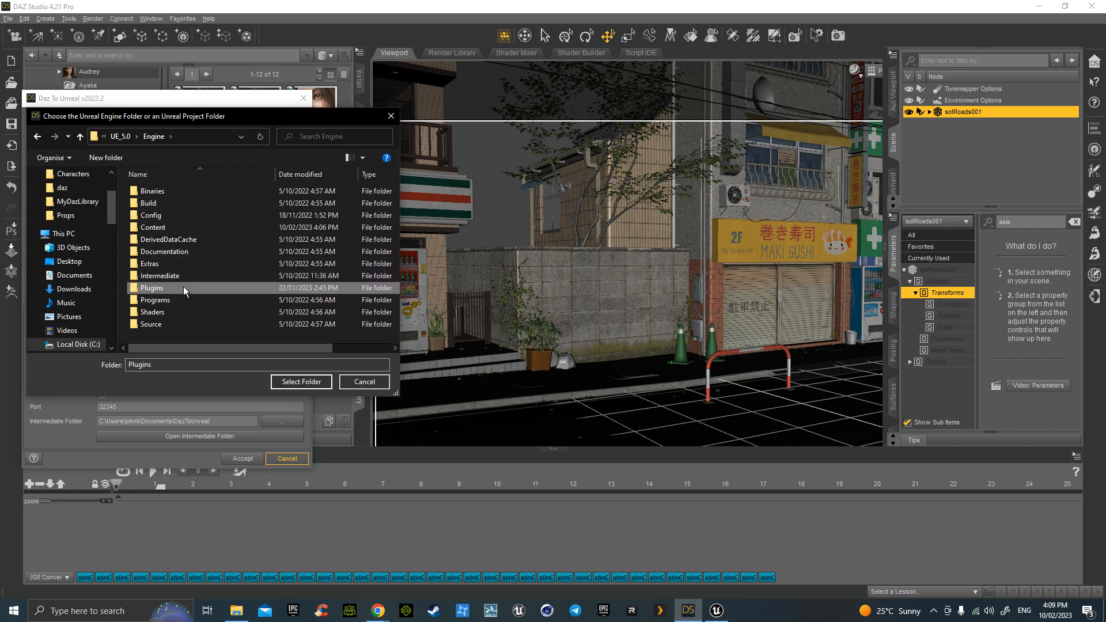
click(301, 382)
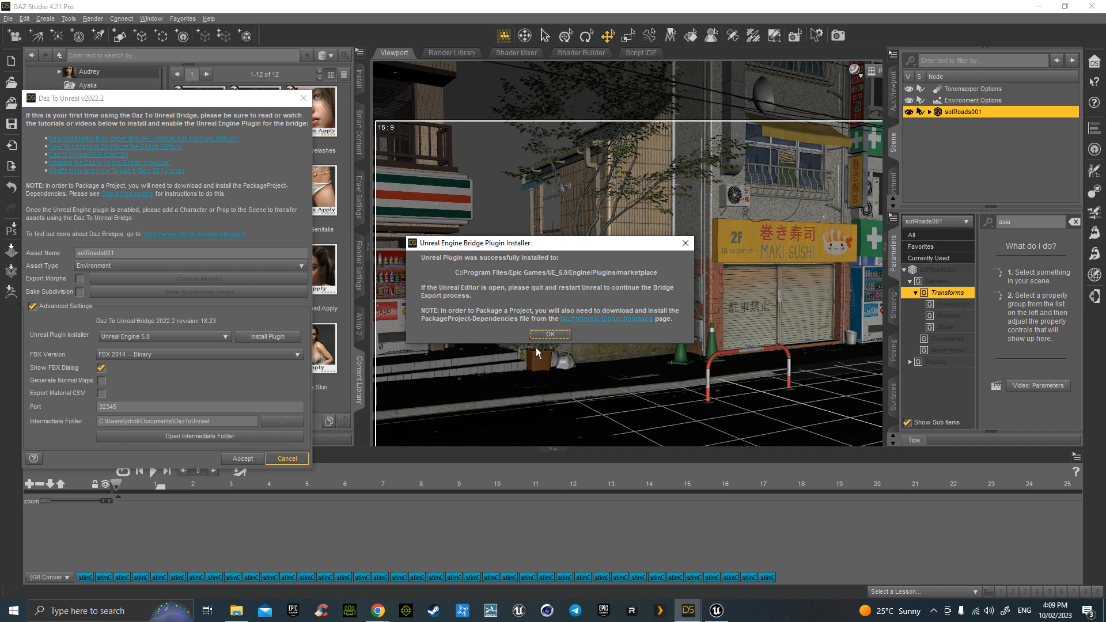
click(550, 335)
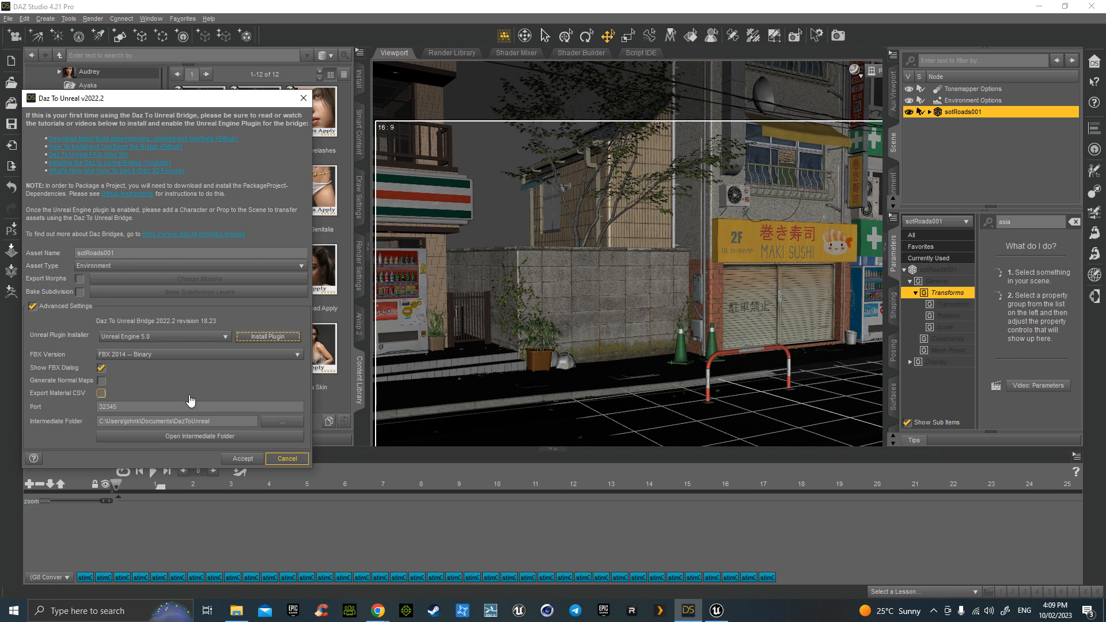
Start the sotRoads001 environment transfer and accept the unchanged FBX export options for each successive prop
click(243, 459)
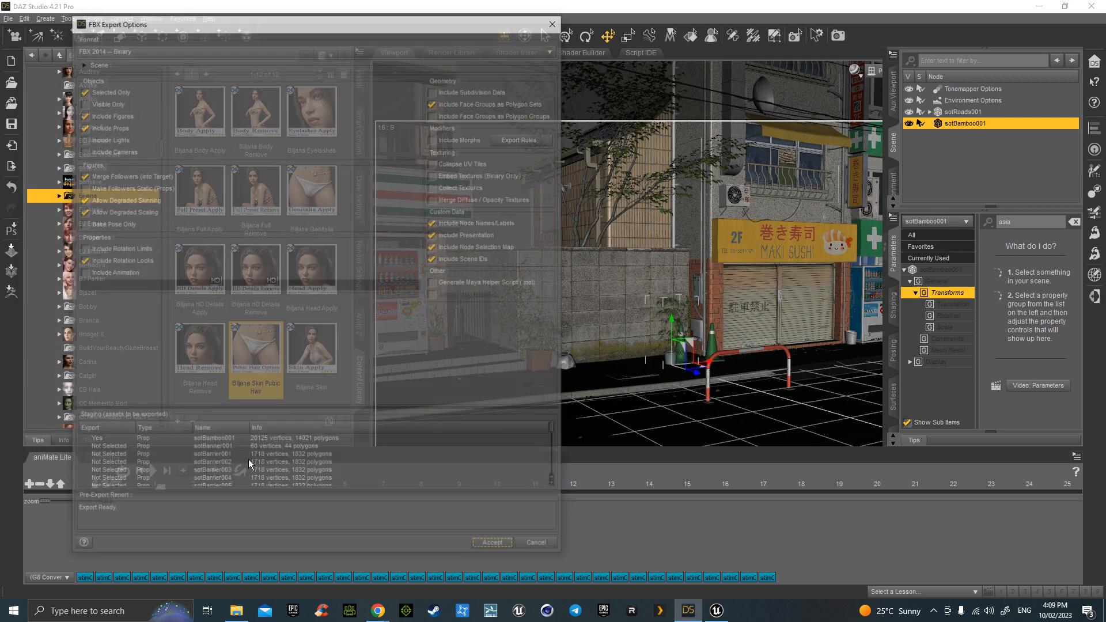
click(495, 549)
click(495, 548)
click(495, 548)
click(495, 549)
click(495, 548)
click(495, 549)
click(495, 548)
click(495, 548)
click(495, 547)
click(495, 548)
click(495, 547)
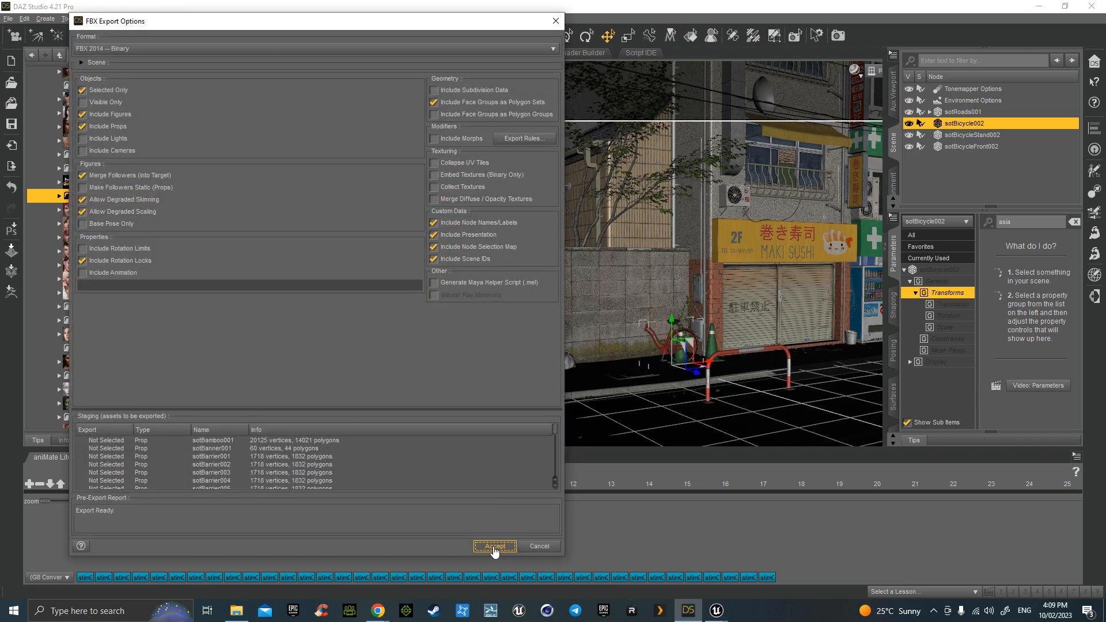
click(495, 547)
click(495, 547)
click(495, 548)
click(495, 548)
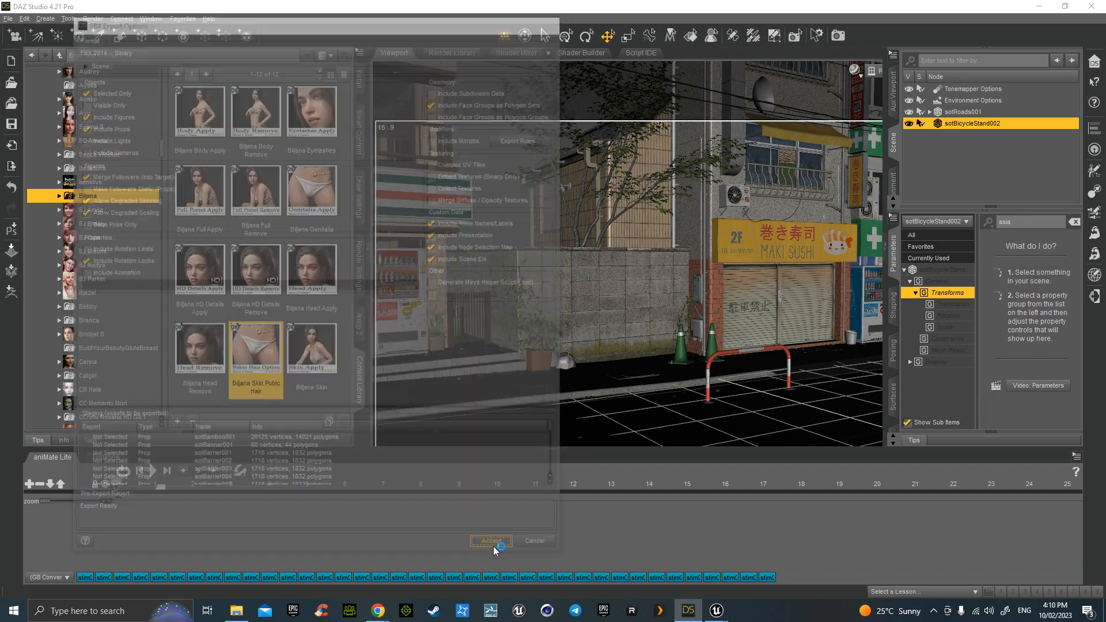
click(496, 548)
click(495, 547)
click(495, 547)
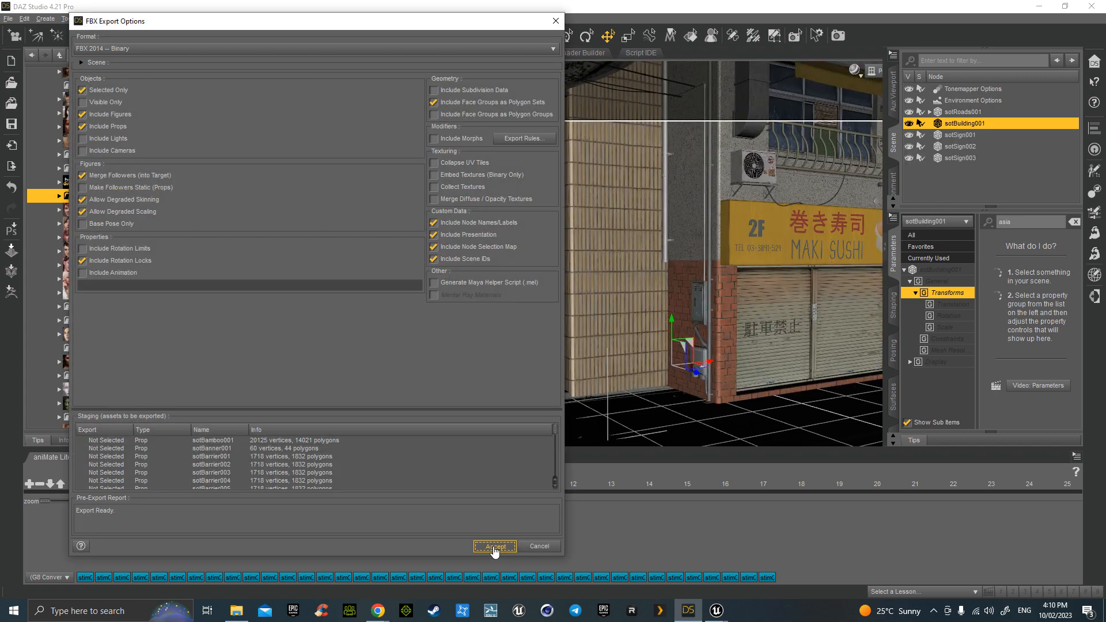
click(495, 547)
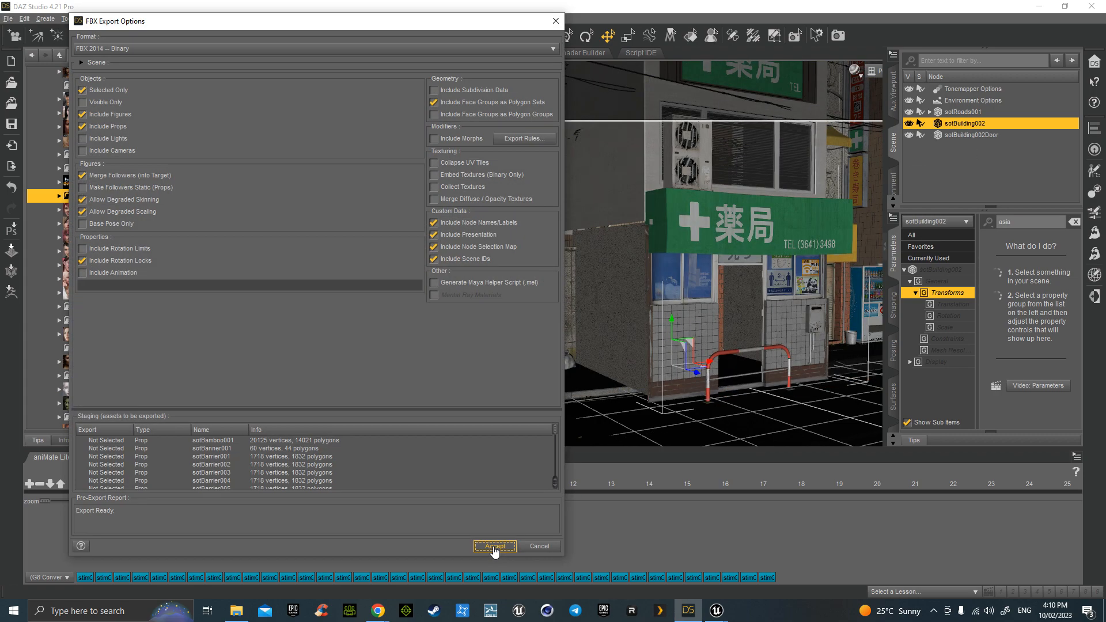